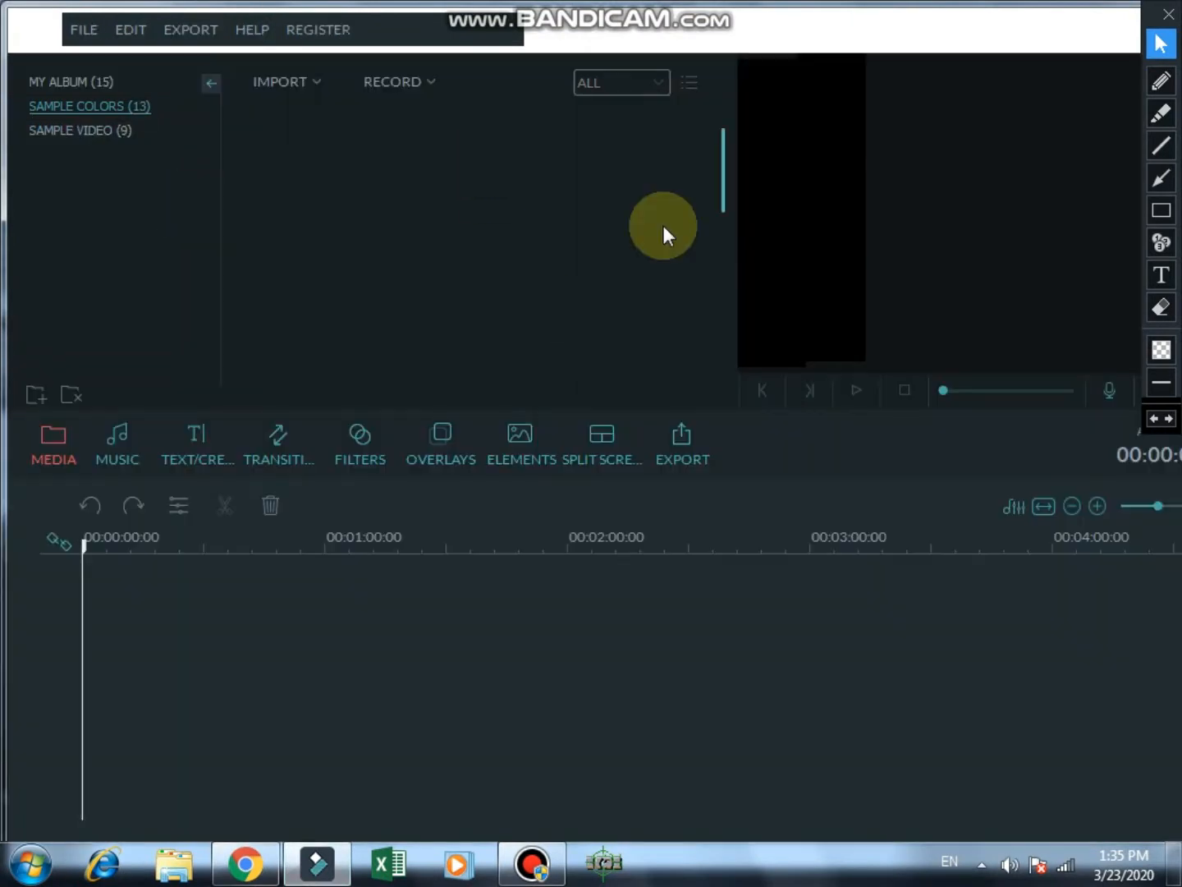
Step: Add the Black sample colour clip to the start of the video track
left_click(1161, 210)
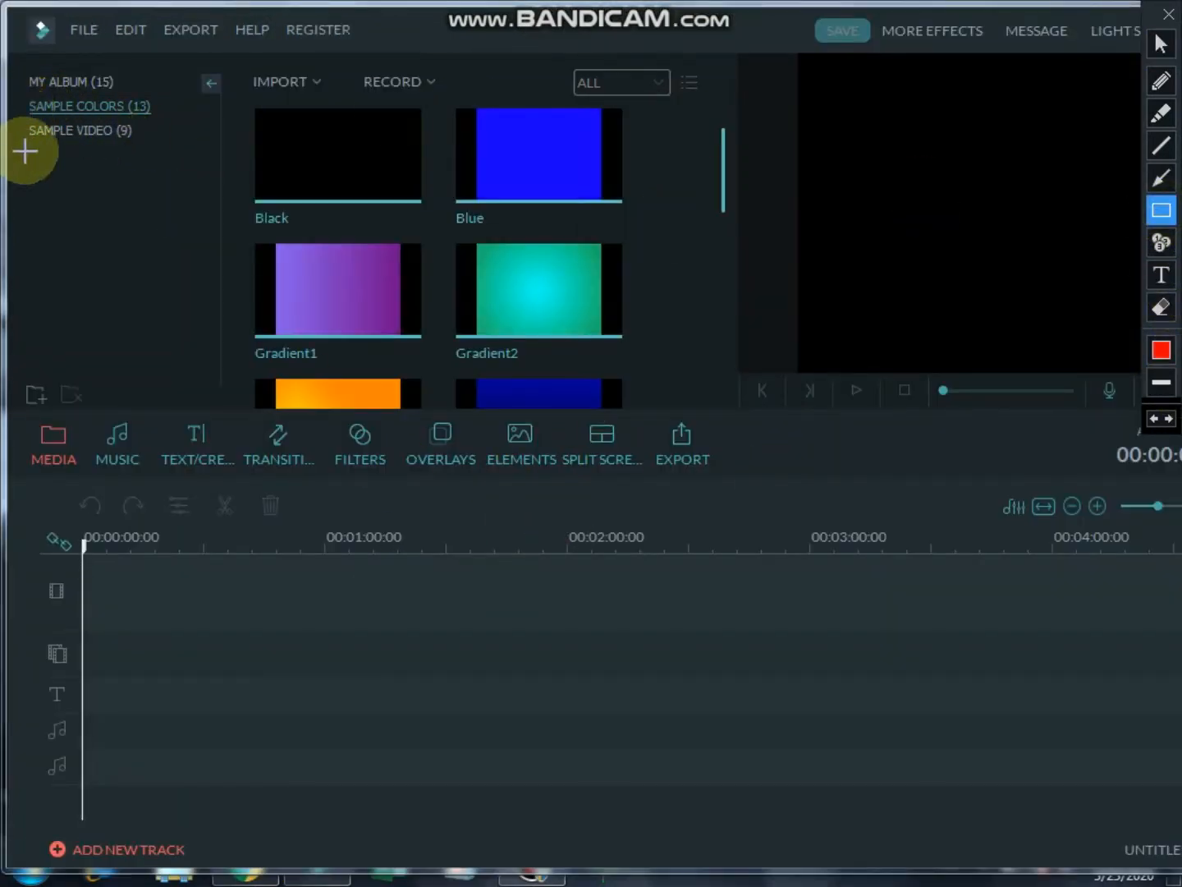
mouse_move(25, 97)
left_mouse_down()
mouse_move(83, 115)
mouse_move(173, 119)
left_mouse_up()
left_click(1161, 41)
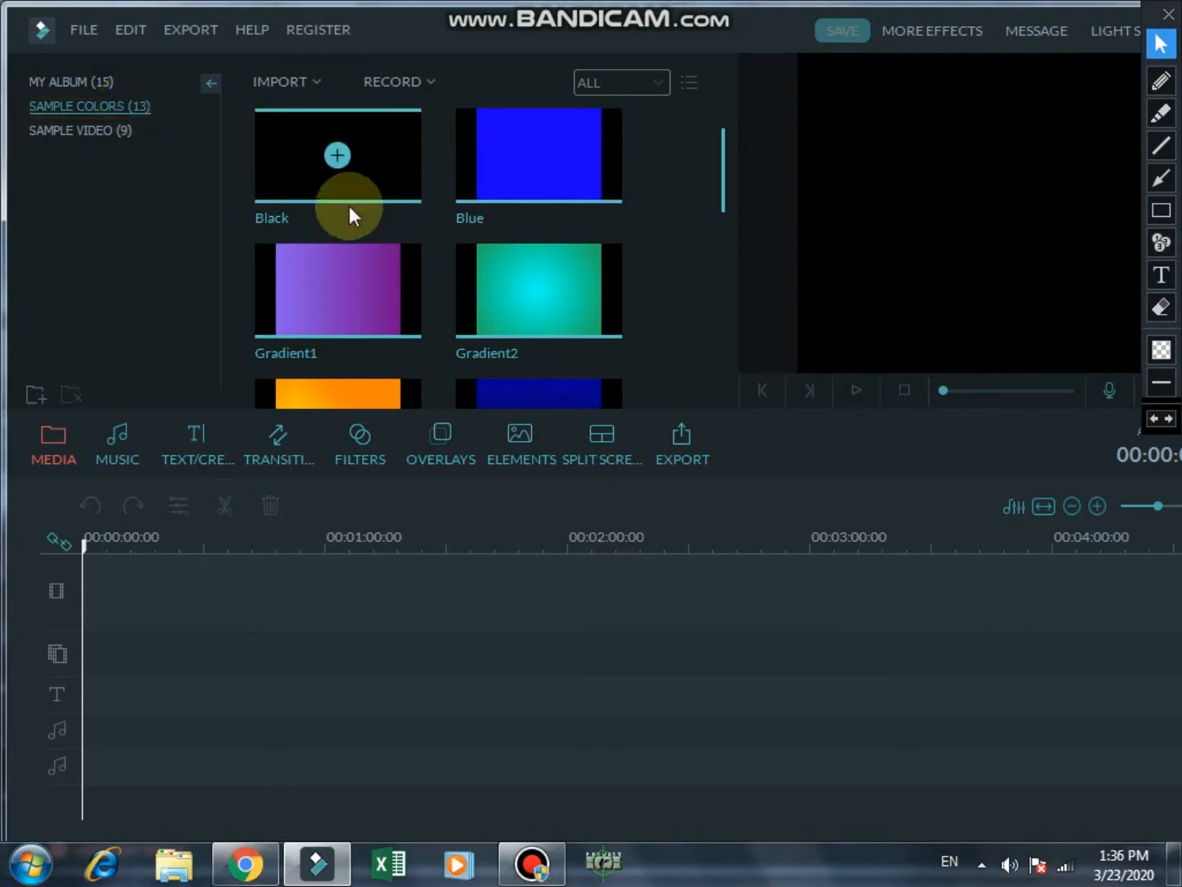
left_click(342, 158)
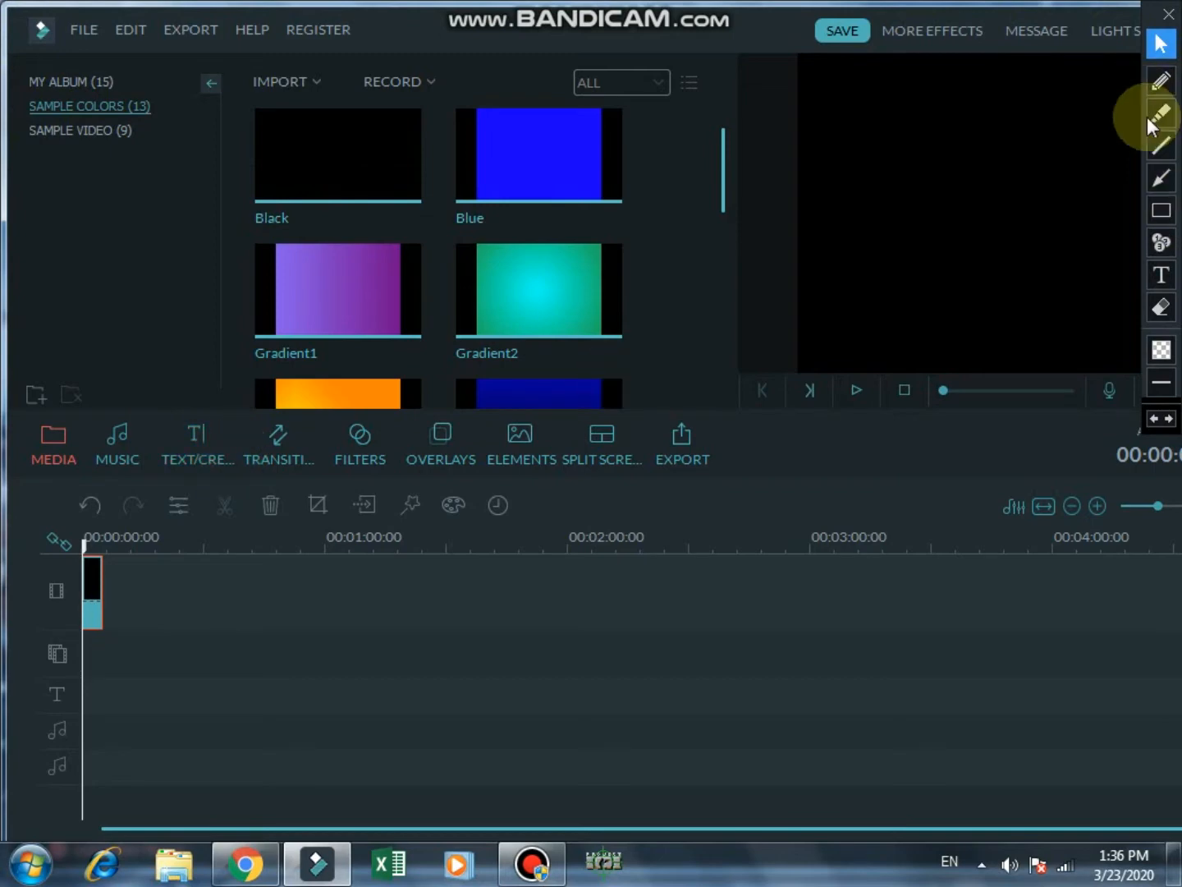
Step: Show the Opener category of the text and credit title library
left_click(1161, 211)
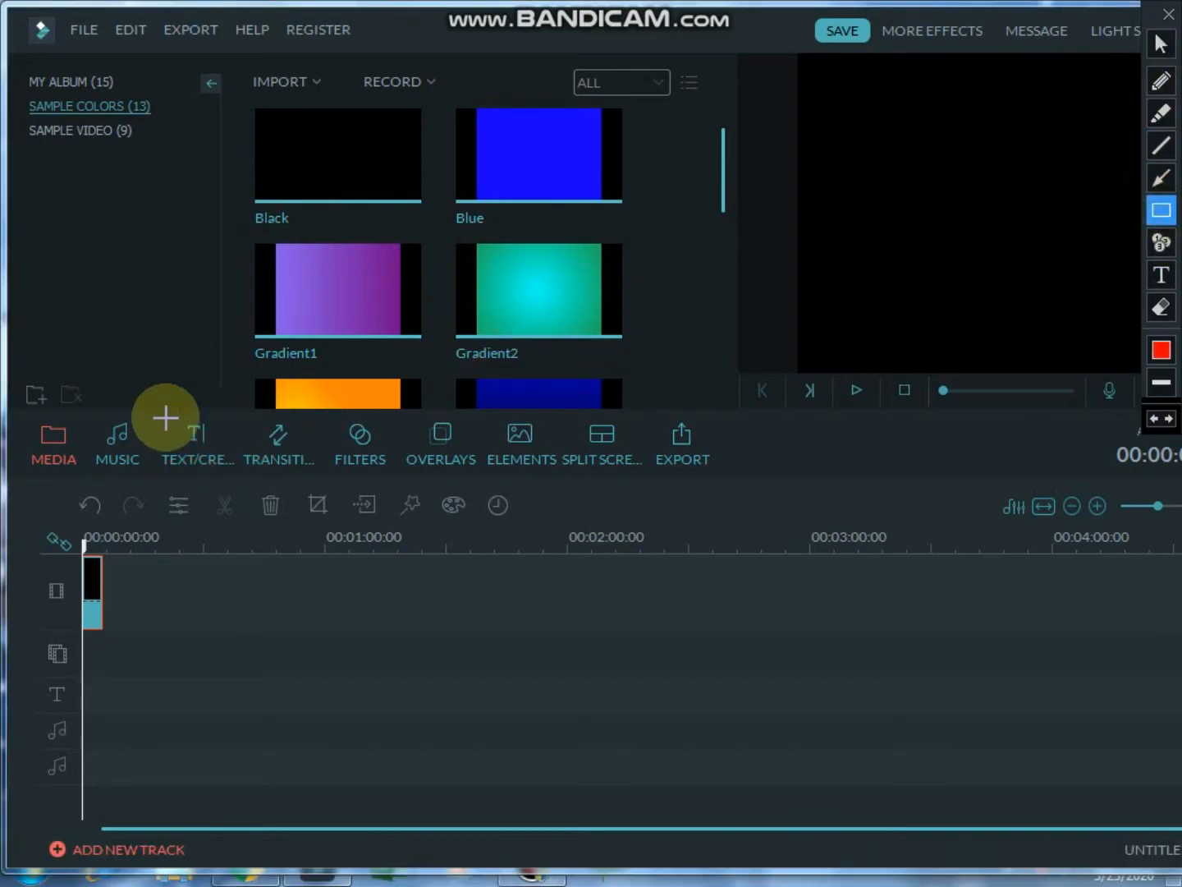
mouse_move(151, 415)
left_mouse_down()
mouse_move(205, 426)
mouse_move(239, 493)
left_mouse_up()
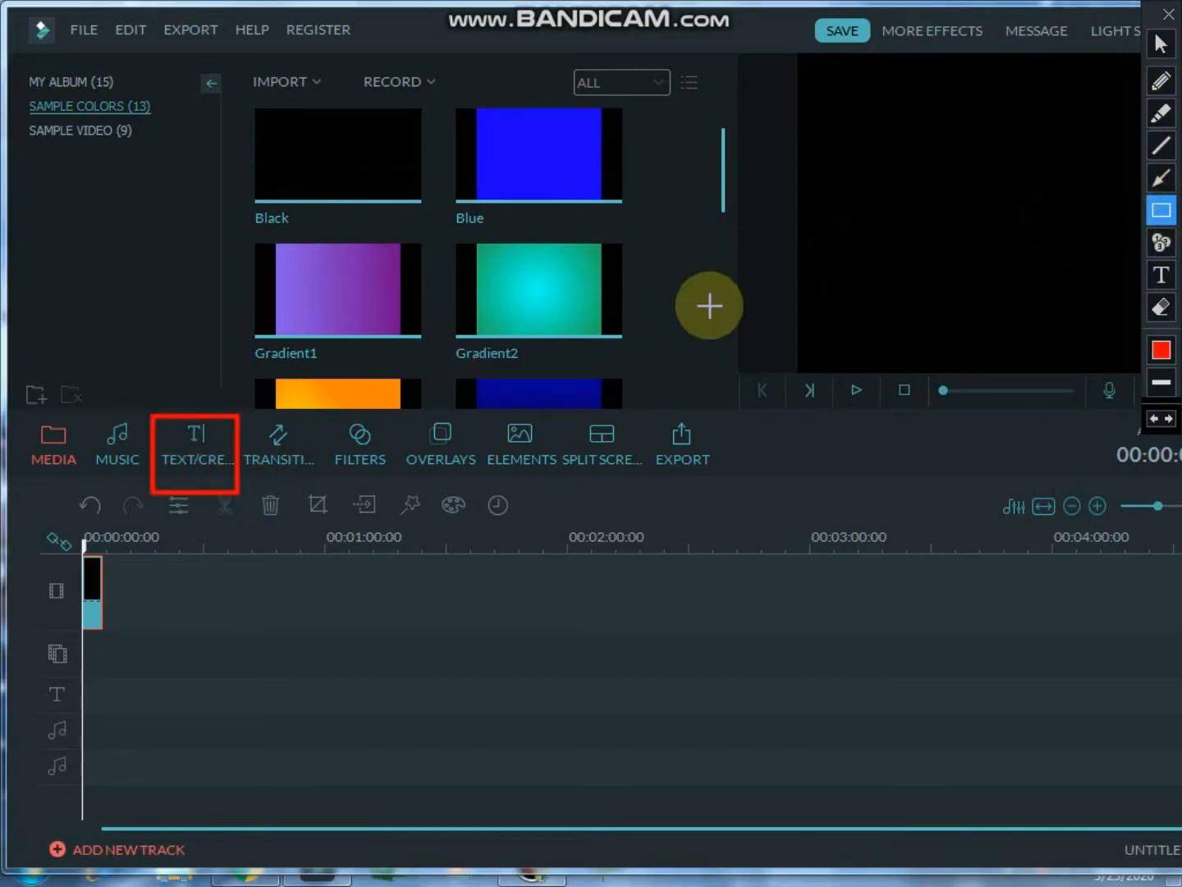
left_click(1161, 42)
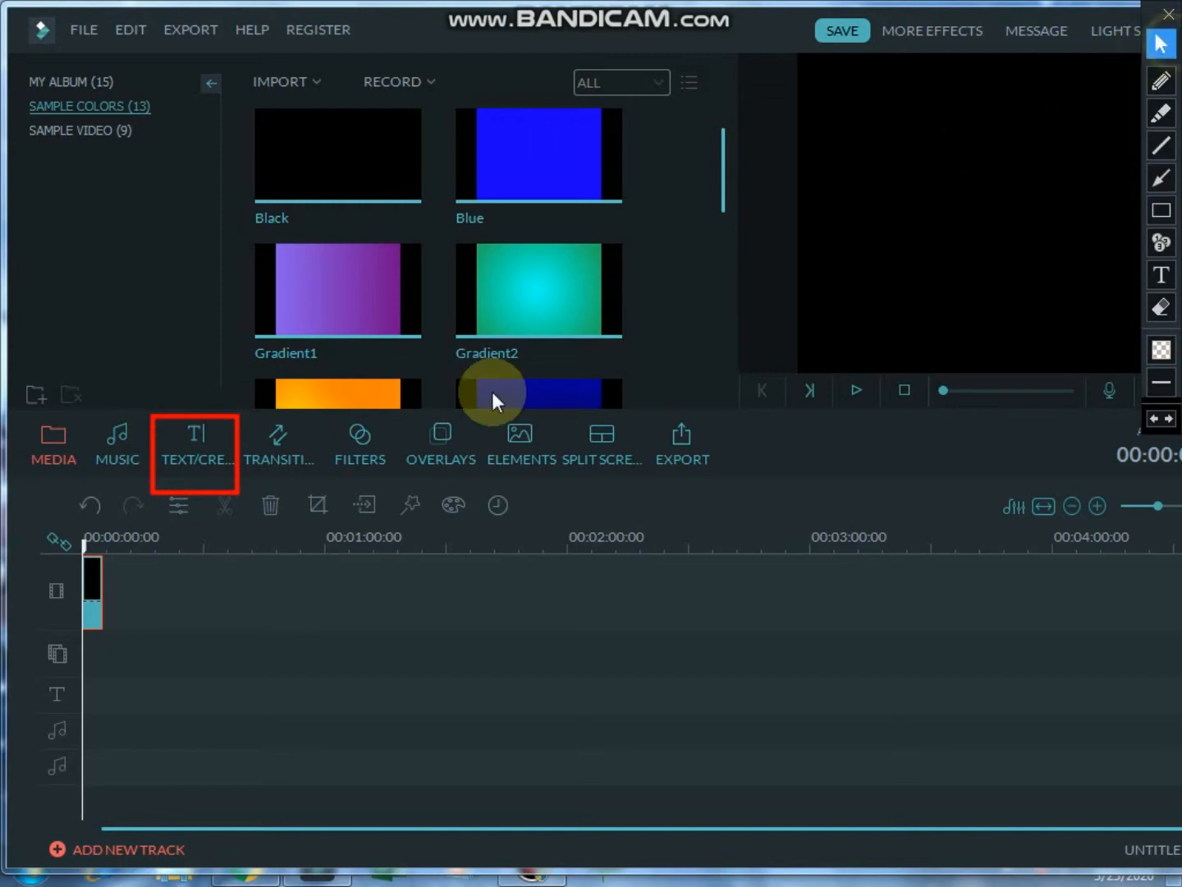
left_click(212, 443)
left_click(1161, 308)
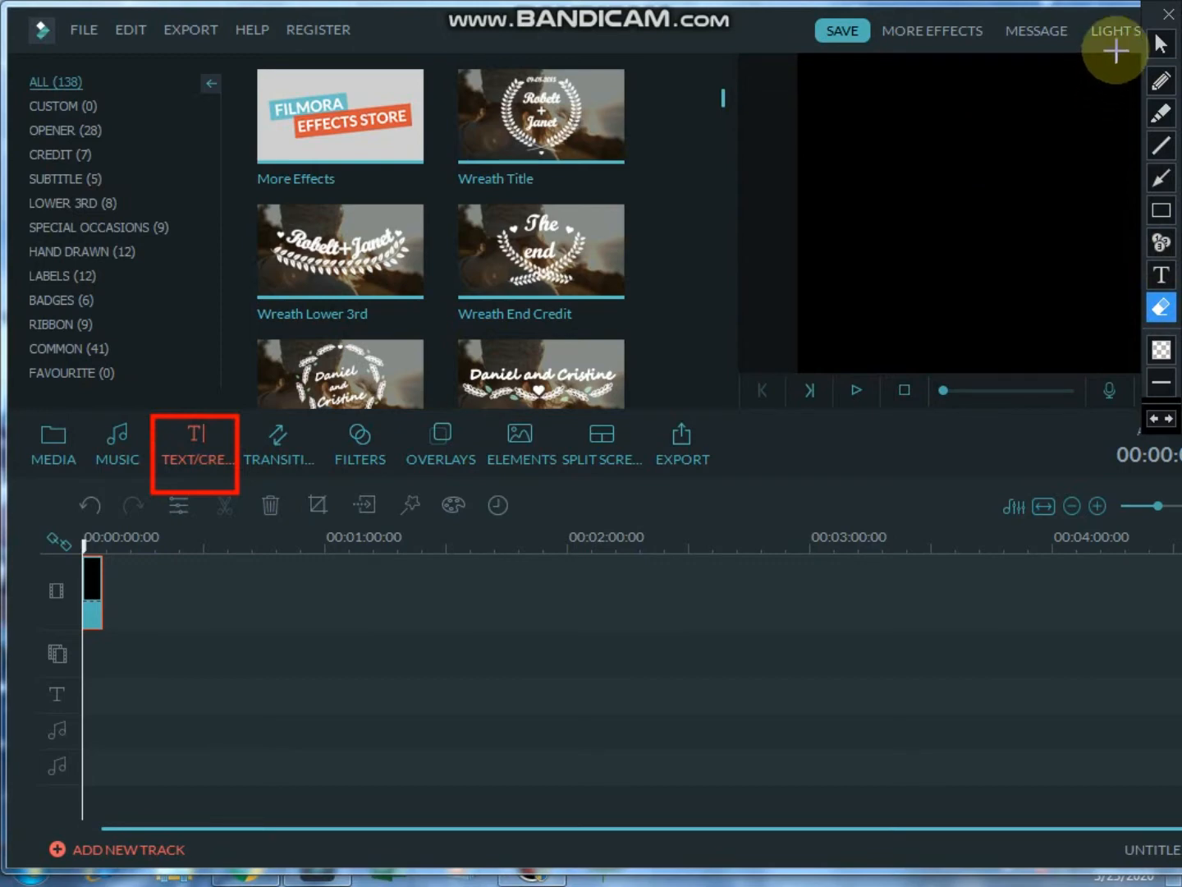
left_click(1166, 176)
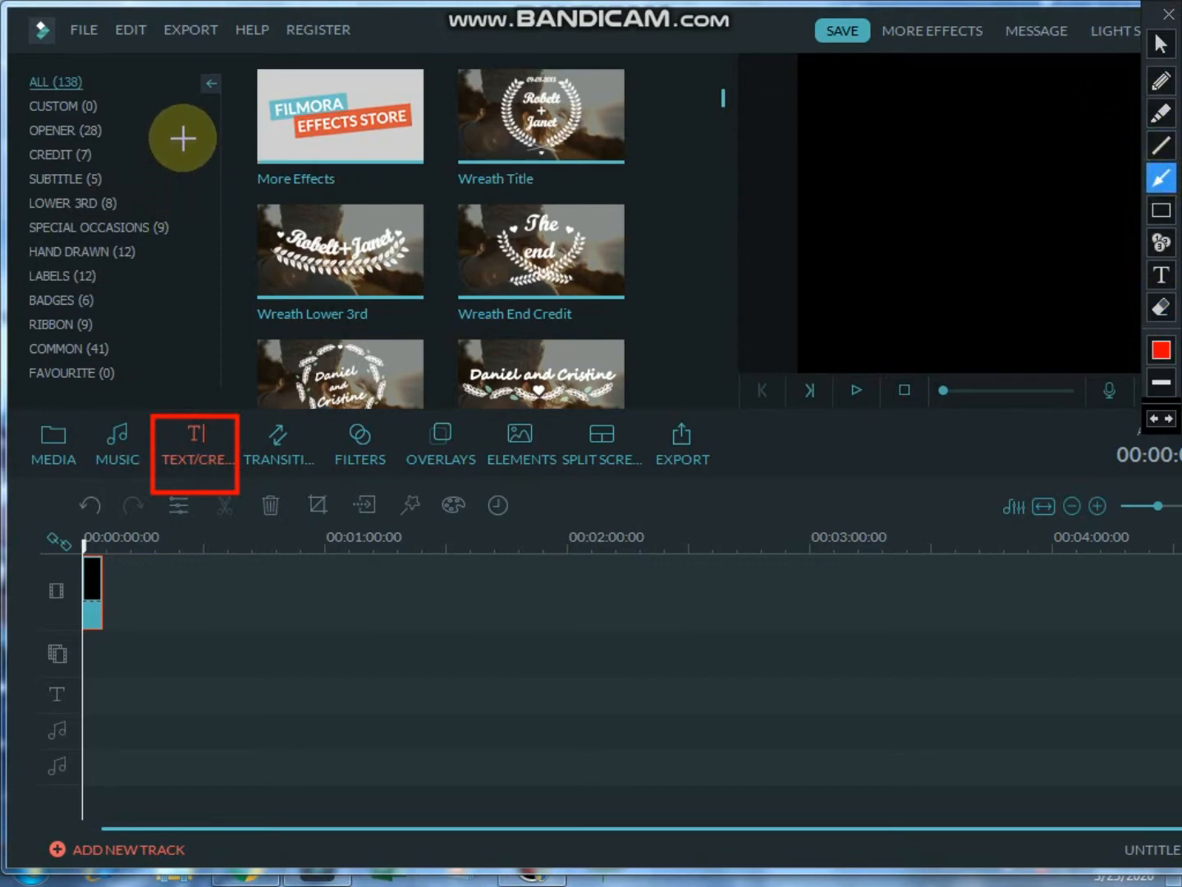
left_click_drag(182, 137, 99, 131)
left_click(1161, 43)
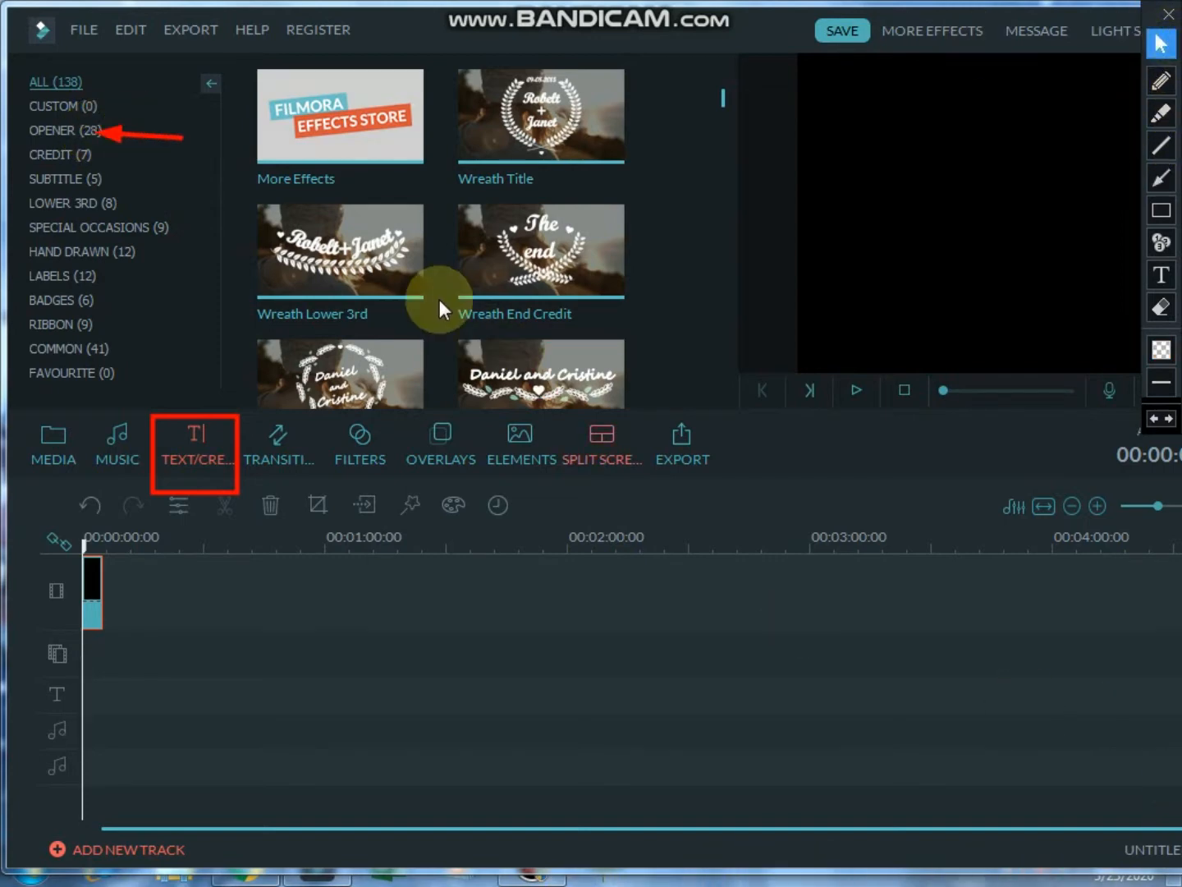
left_click(82, 129)
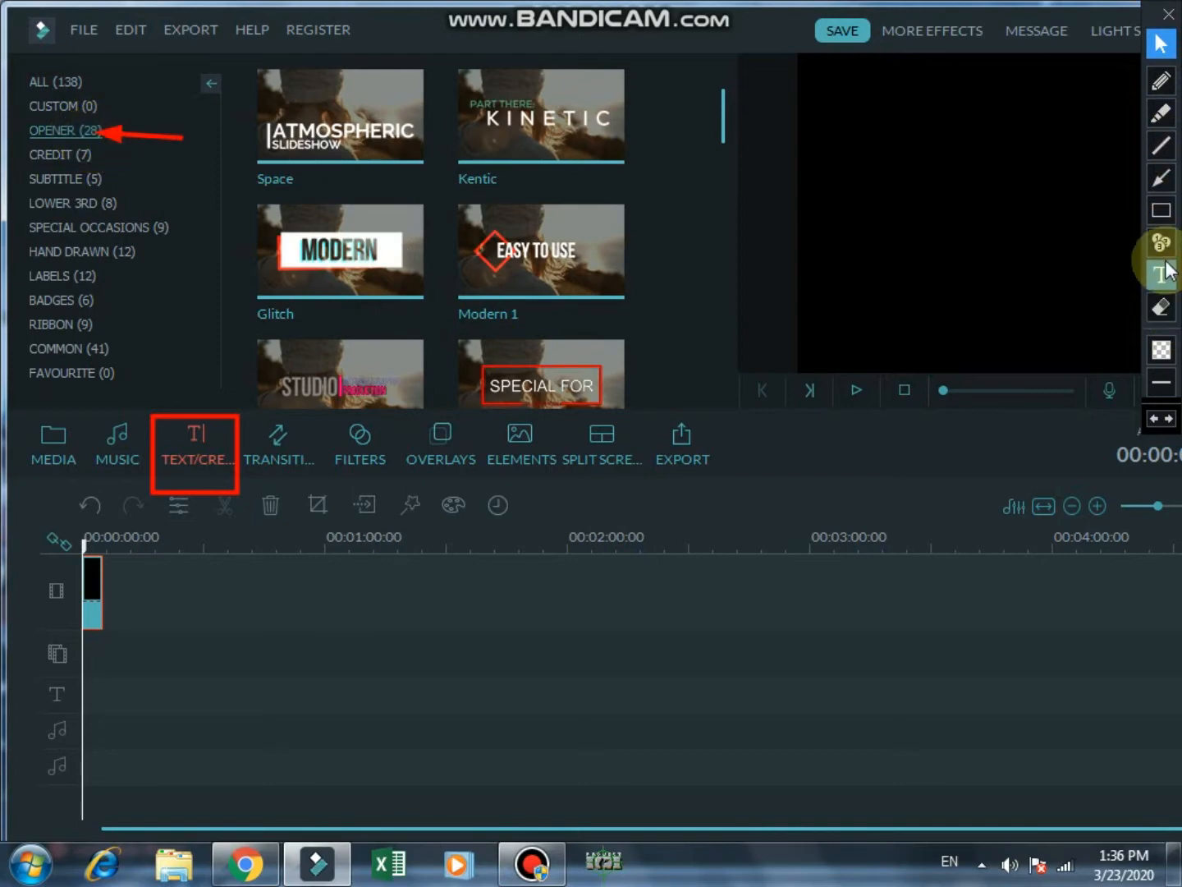
left_click(1166, 307)
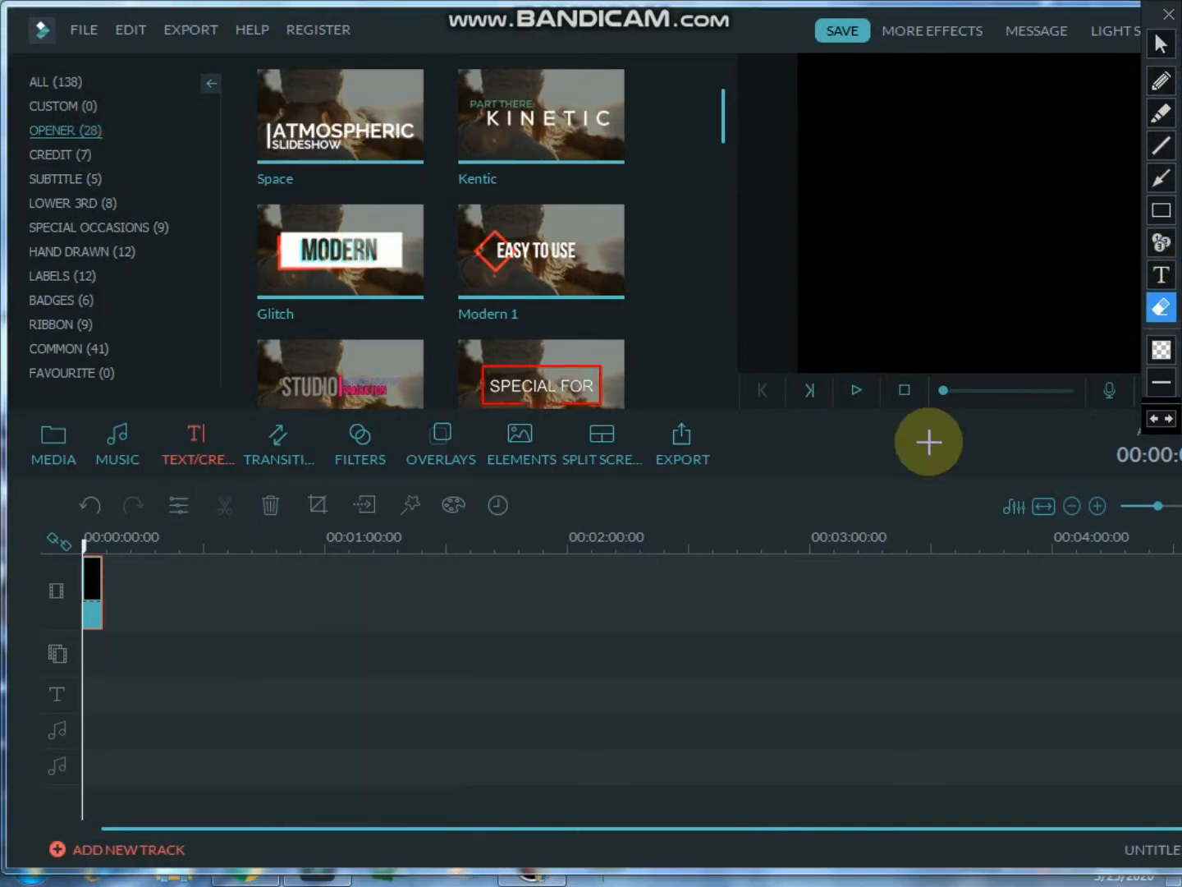
left_click(1161, 43)
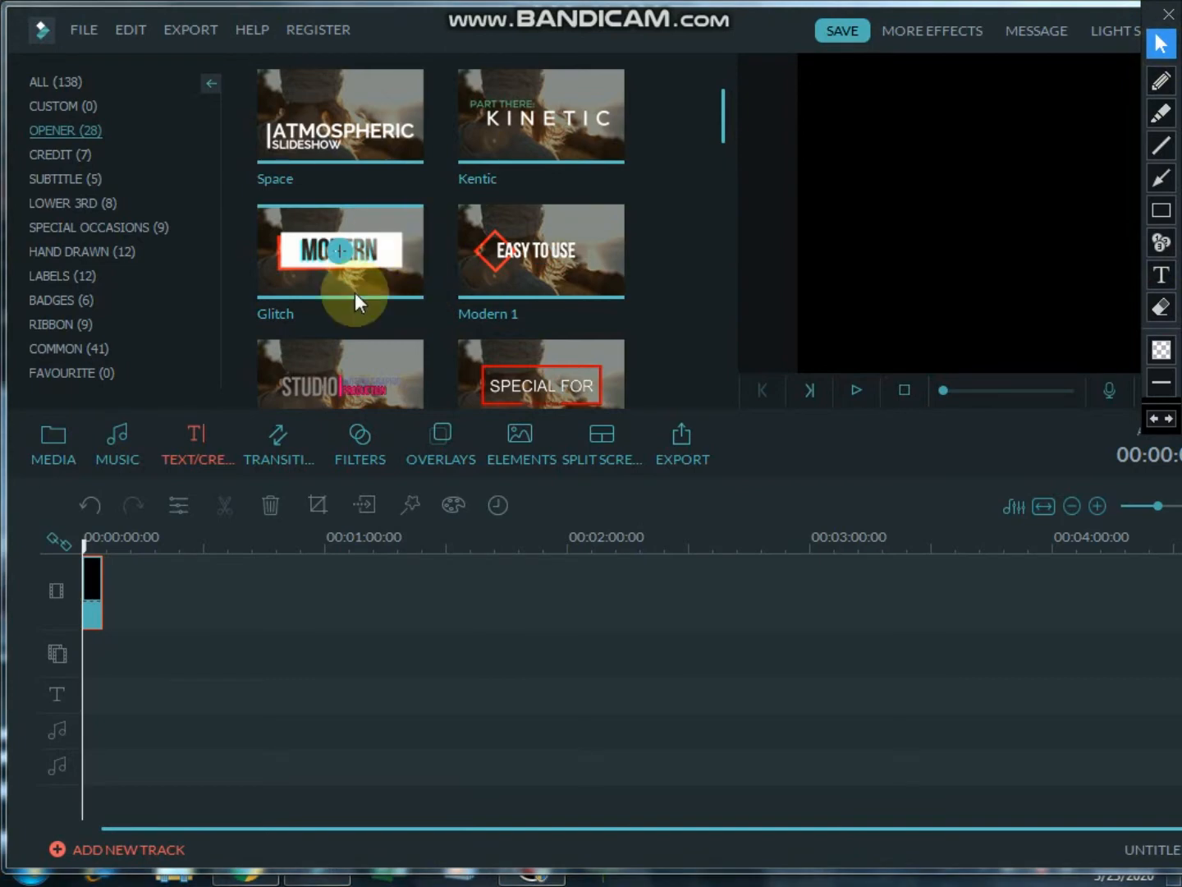
Step: Preview the Glitch, Modern 2 and Modern 1 opener titles
left_click(398, 269)
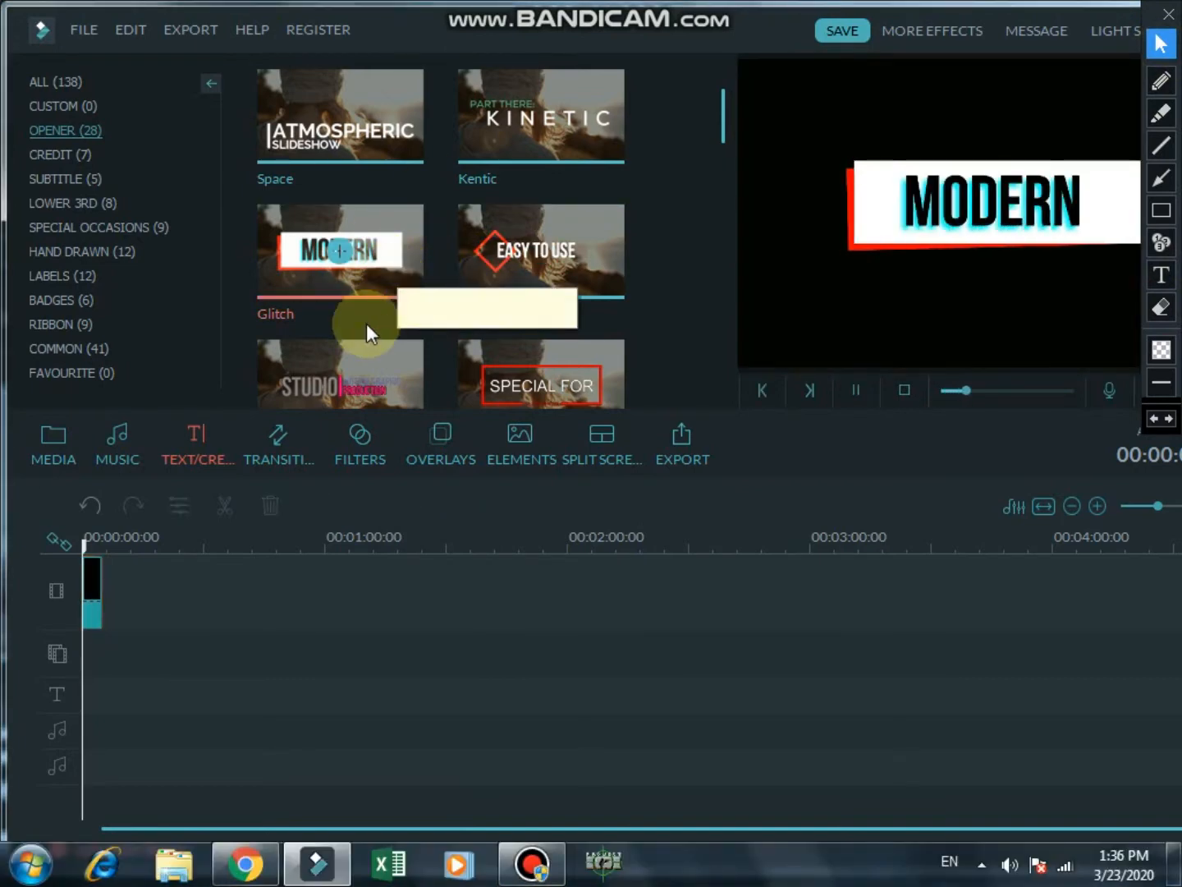
left_click(369, 369)
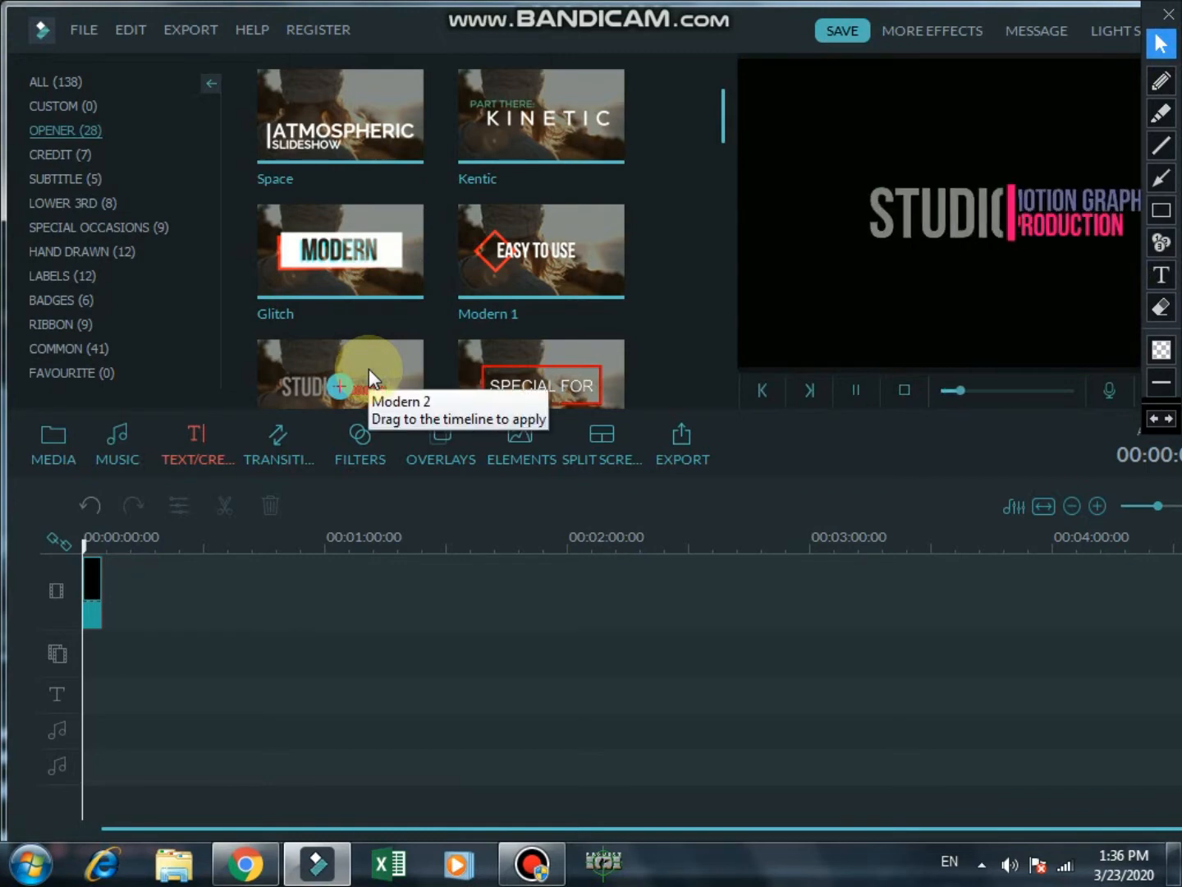
left_click(515, 266)
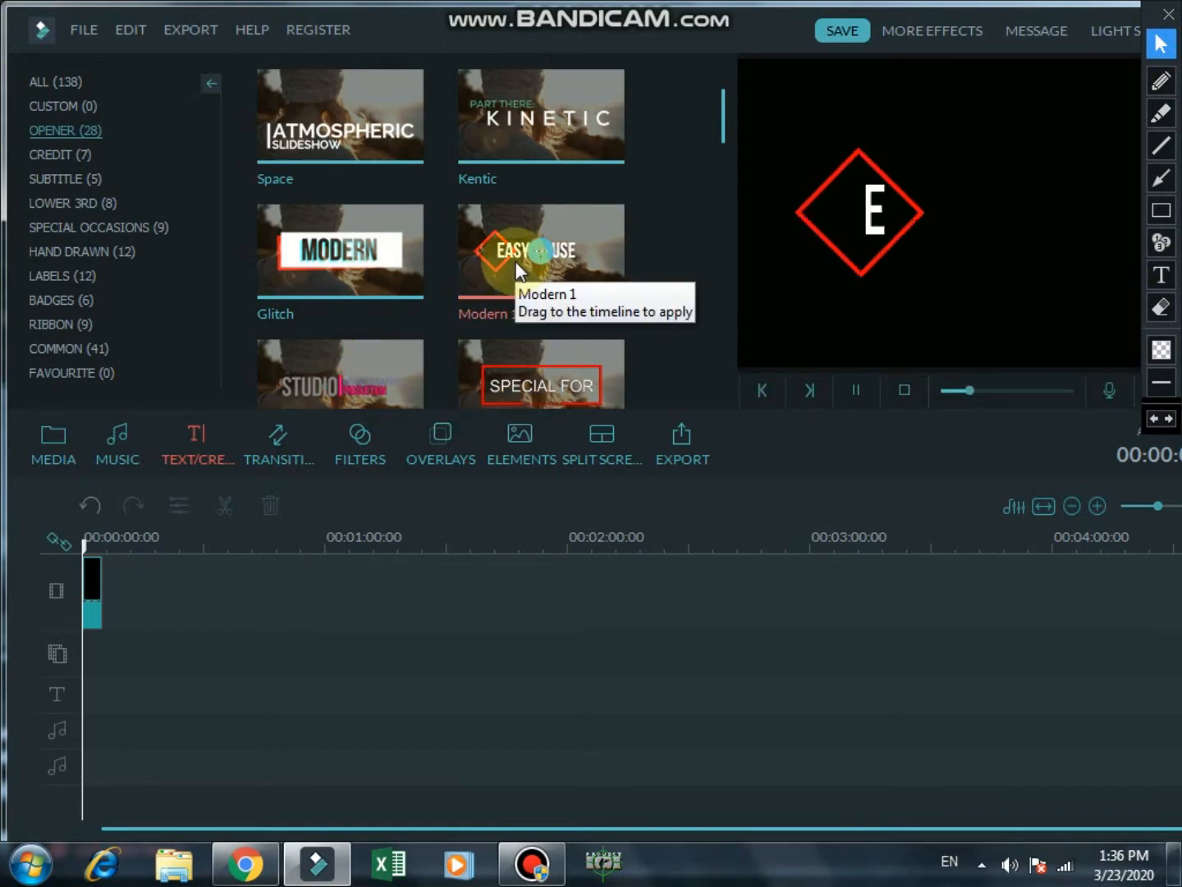
Step: Browse the remaining opener titles and preview Particle 8, Up Roll and Left Roll
scroll(585, 197, "down", 4)
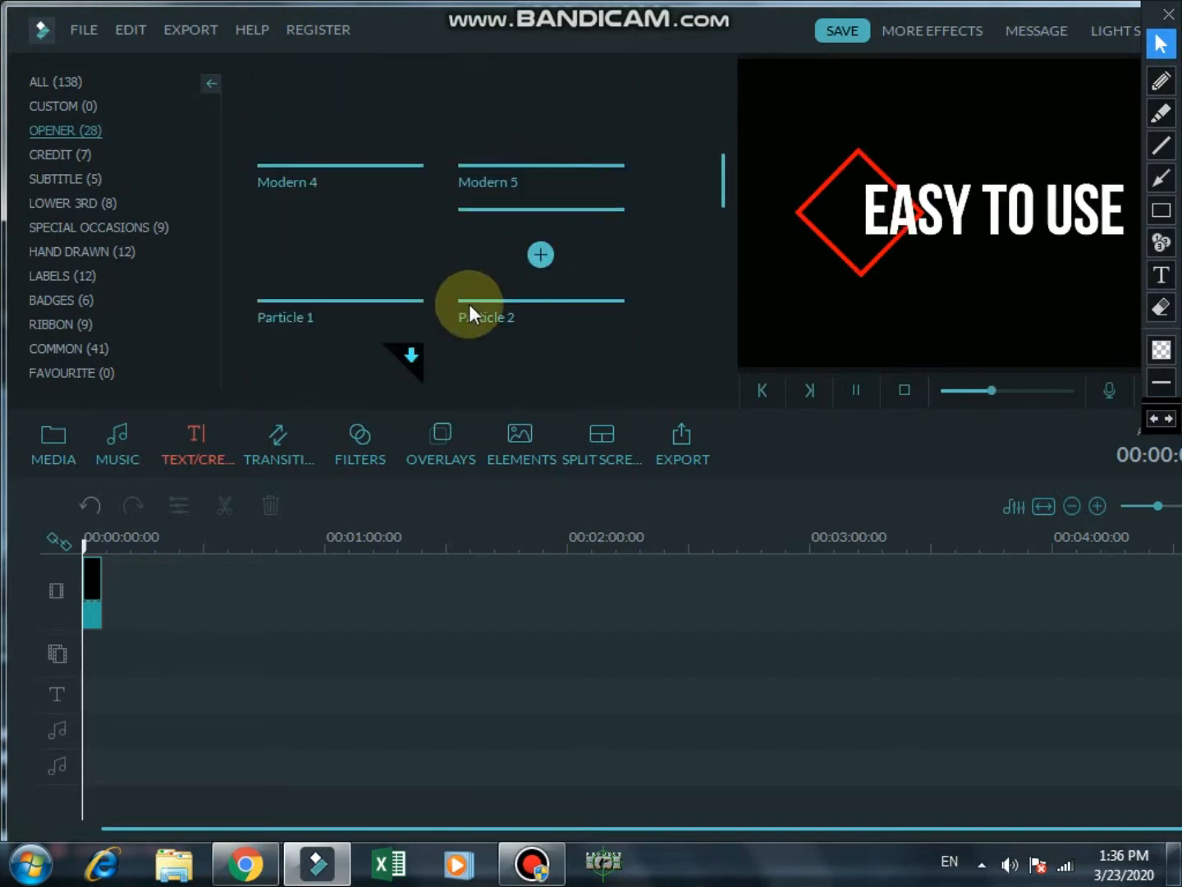
scroll(474, 302, "up", 2)
scroll(445, 321, "down", 3)
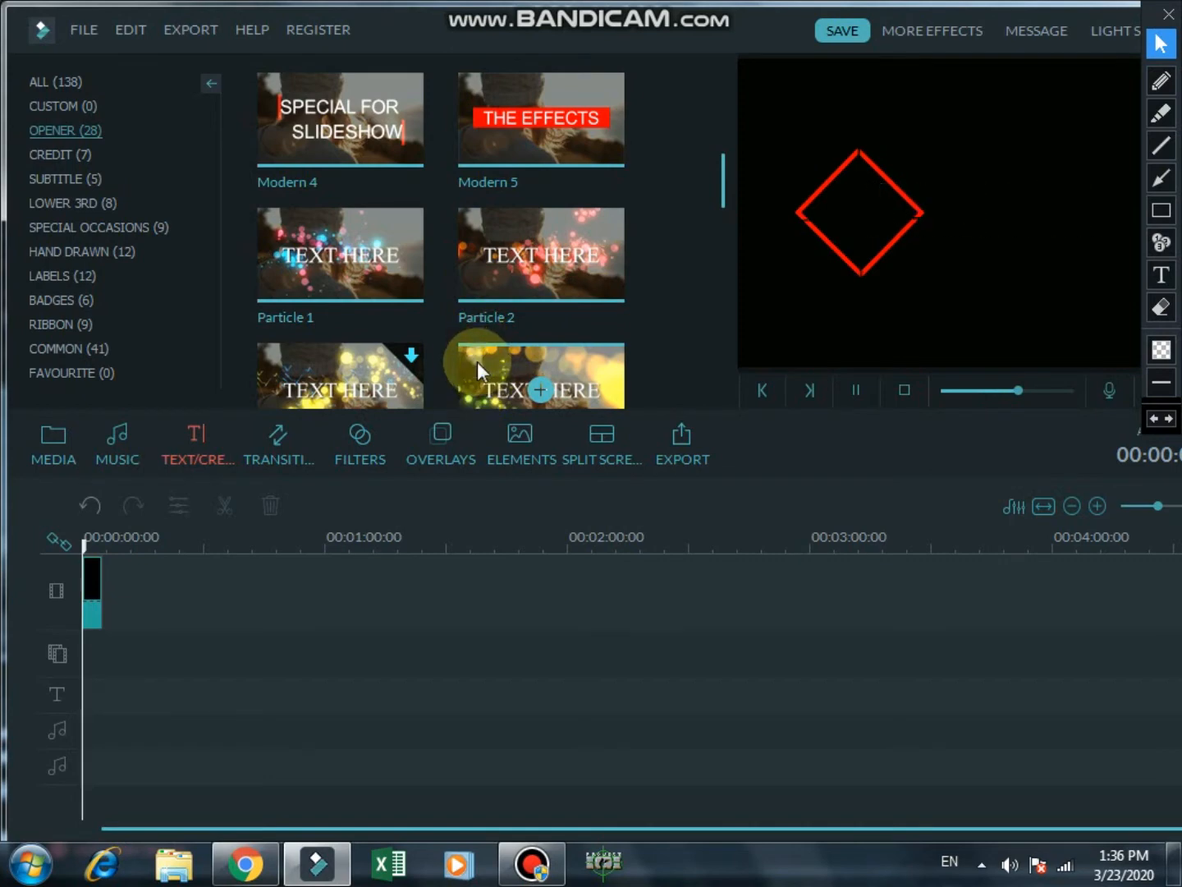
scroll(499, 326, "down", 3)
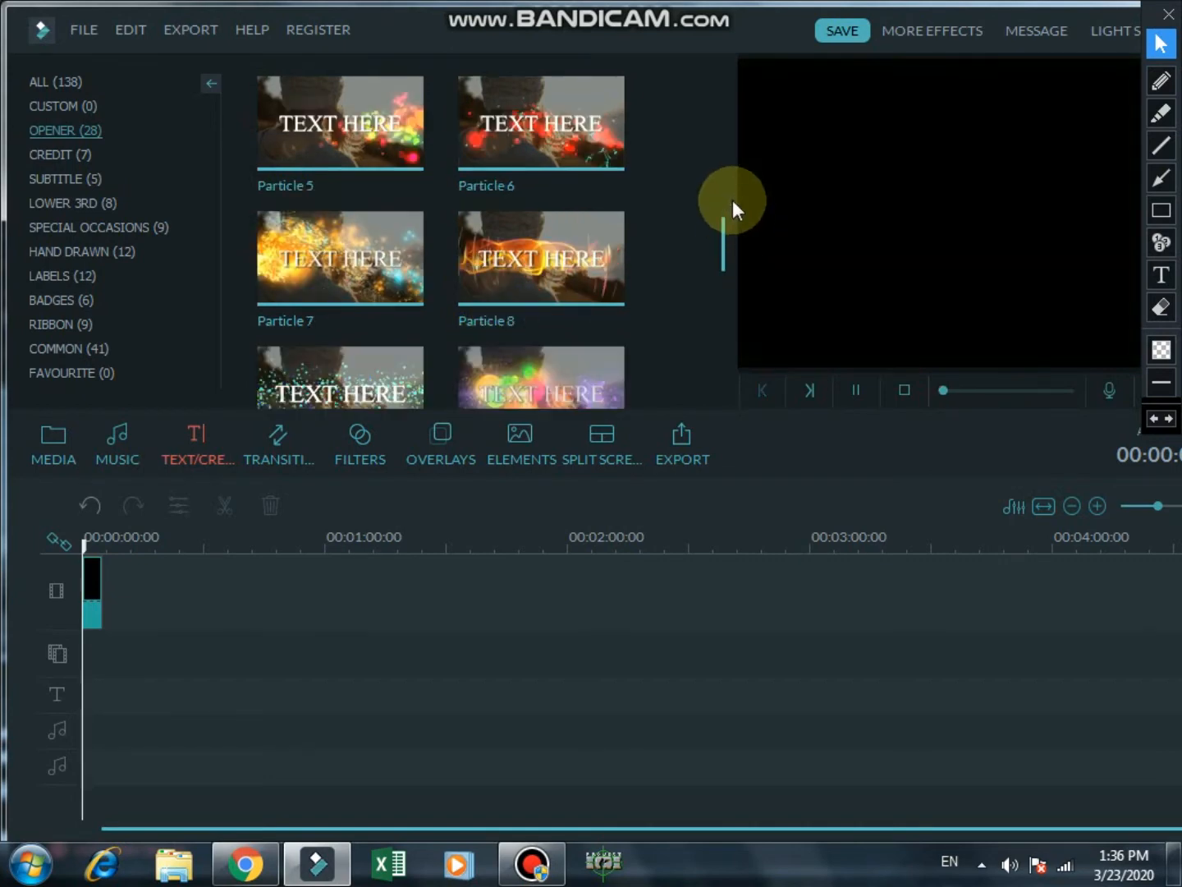
left_click(582, 258)
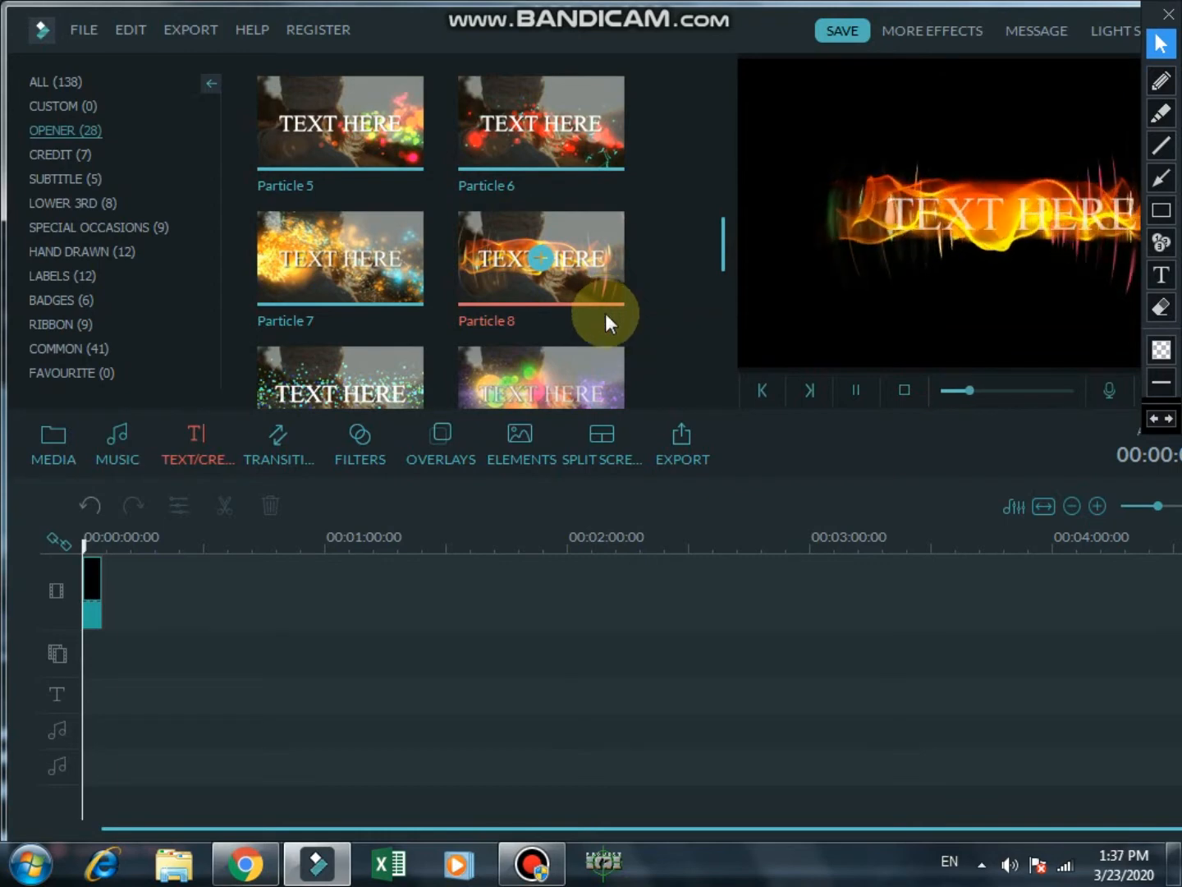
scroll(604, 321, "down", 3)
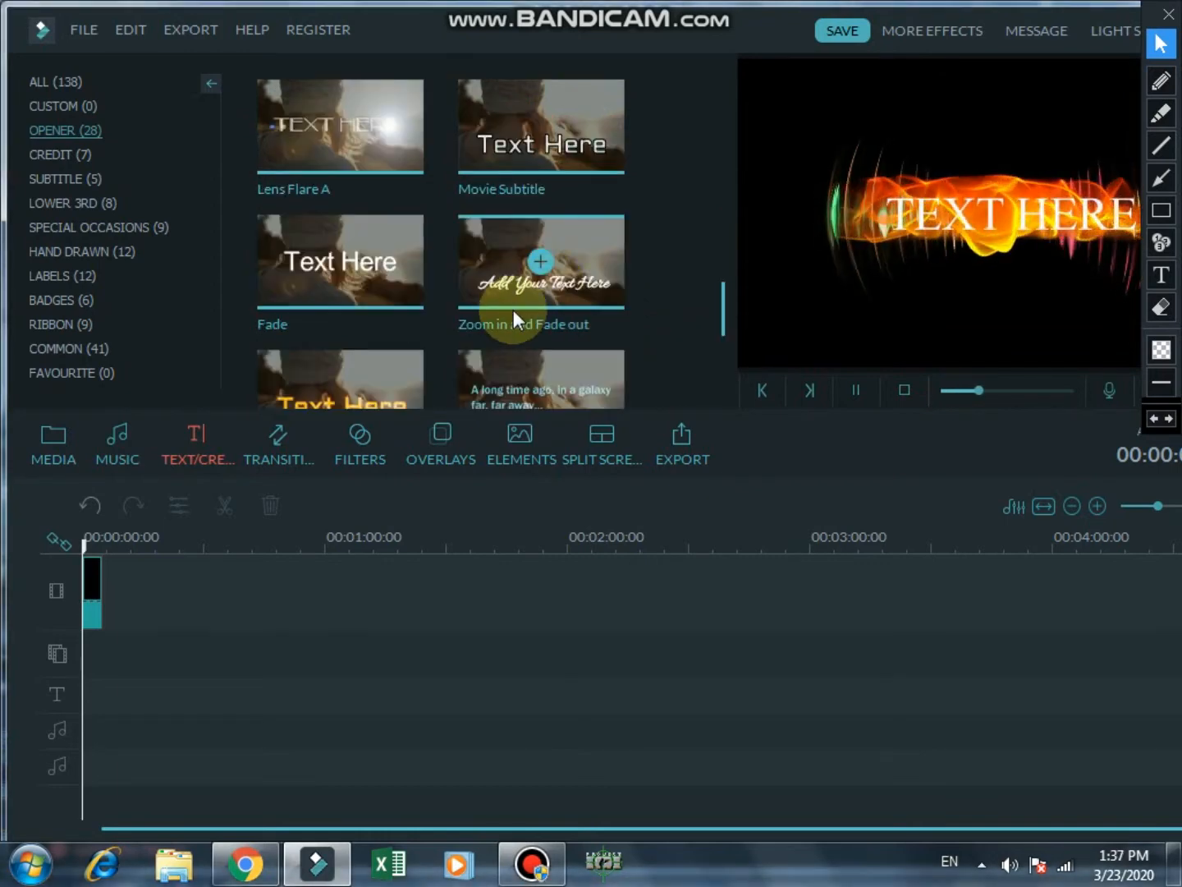
scroll(350, 136, "down", 5)
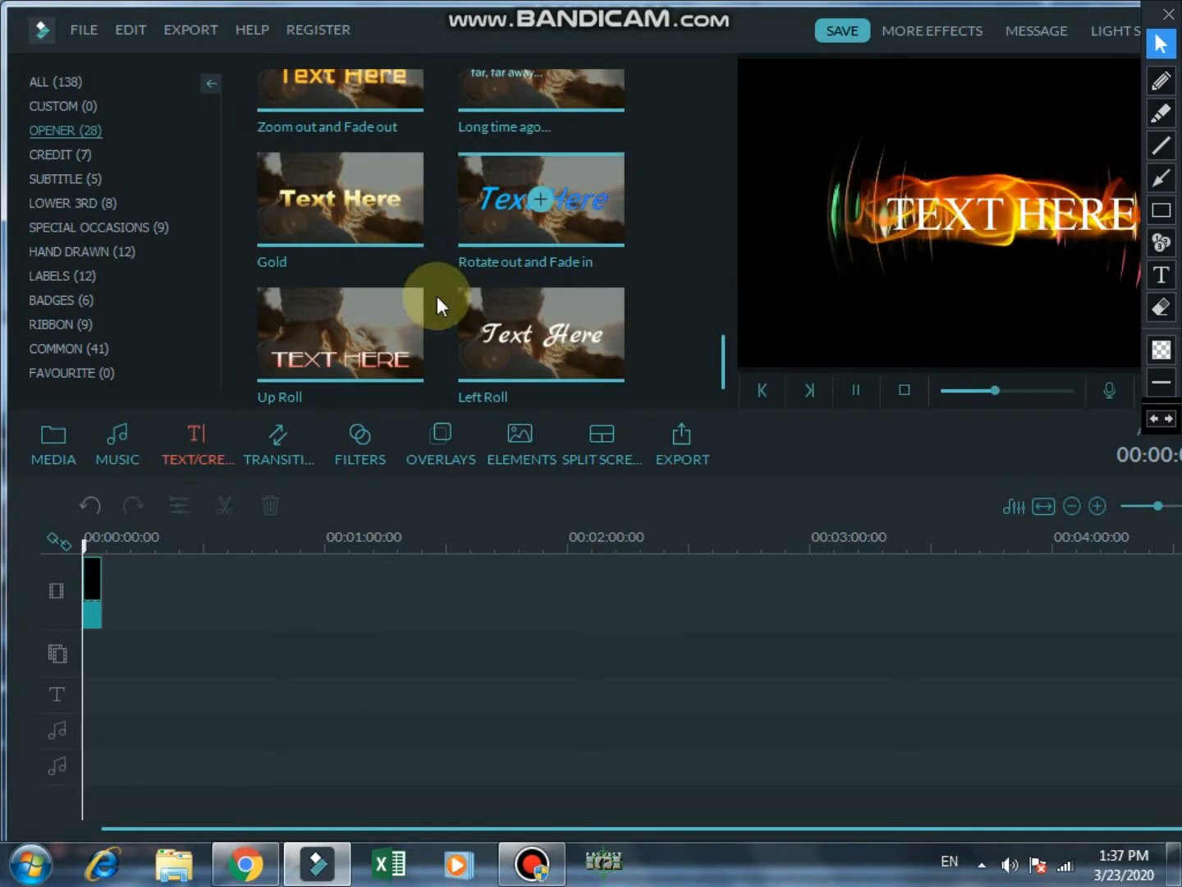
right_click(397, 329)
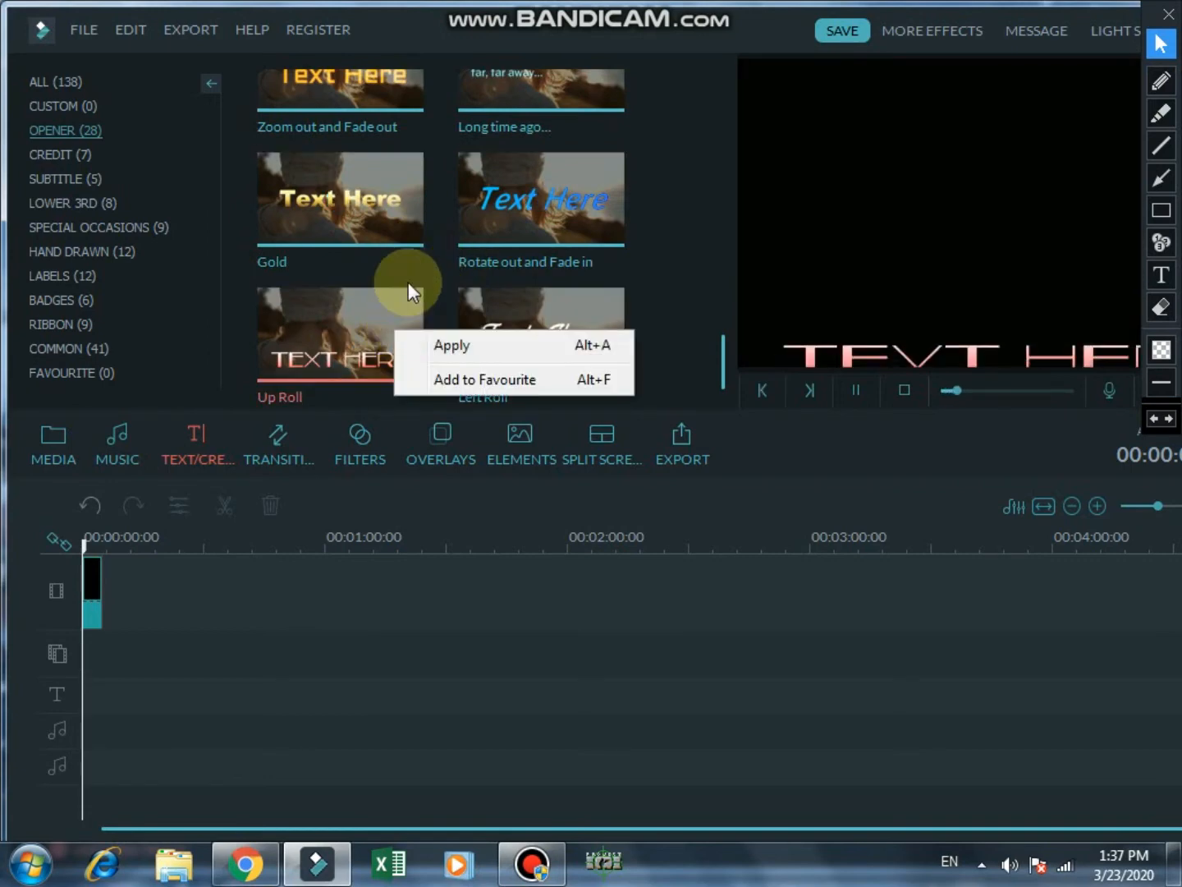
left_click(408, 281)
left_click(506, 296)
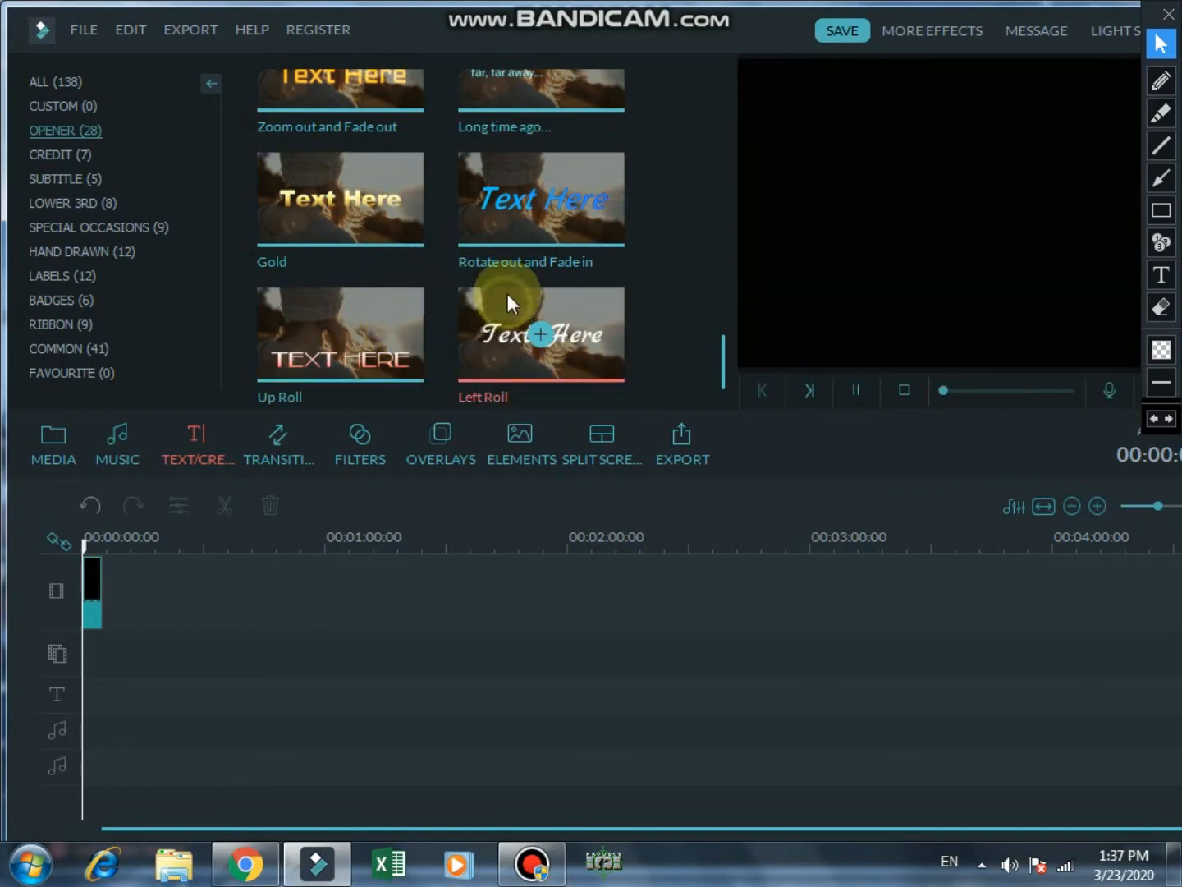
scroll(506, 291, "up", 10)
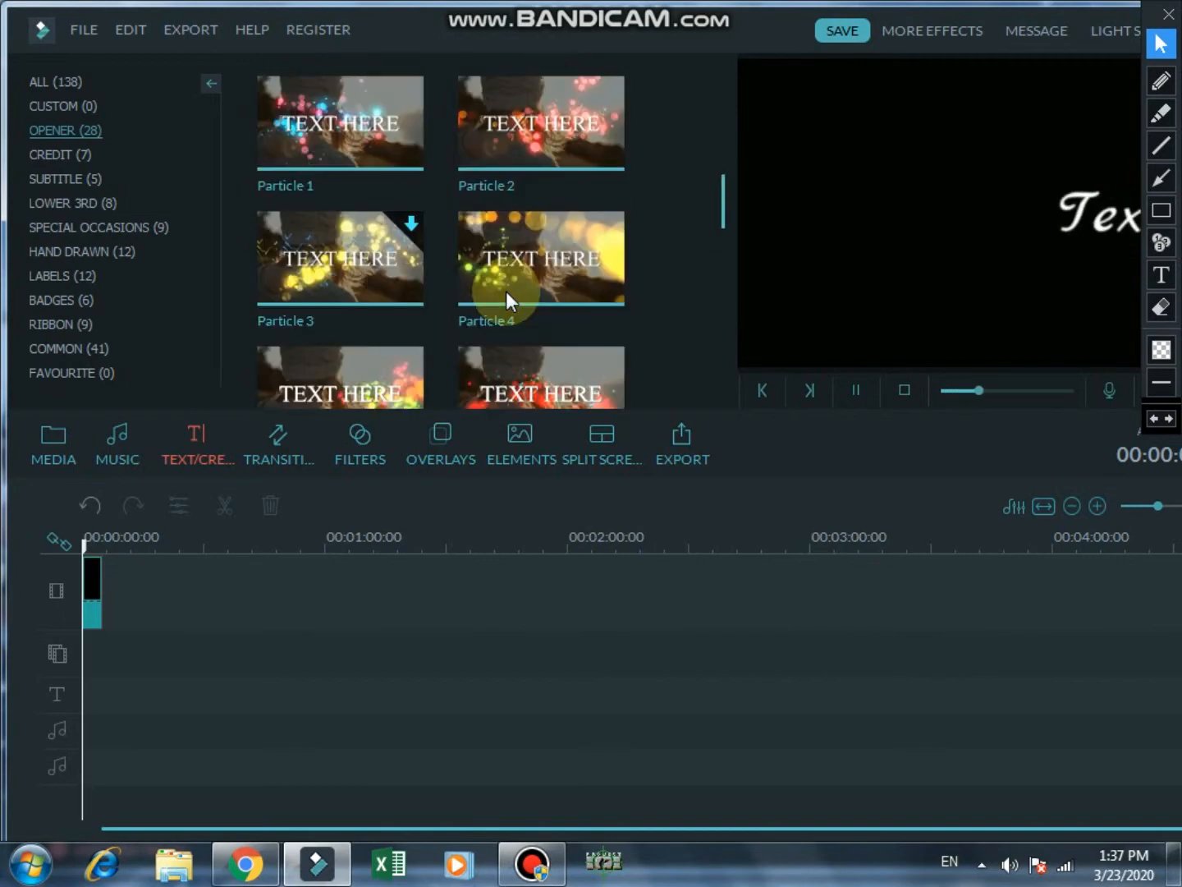
left_click(507, 291)
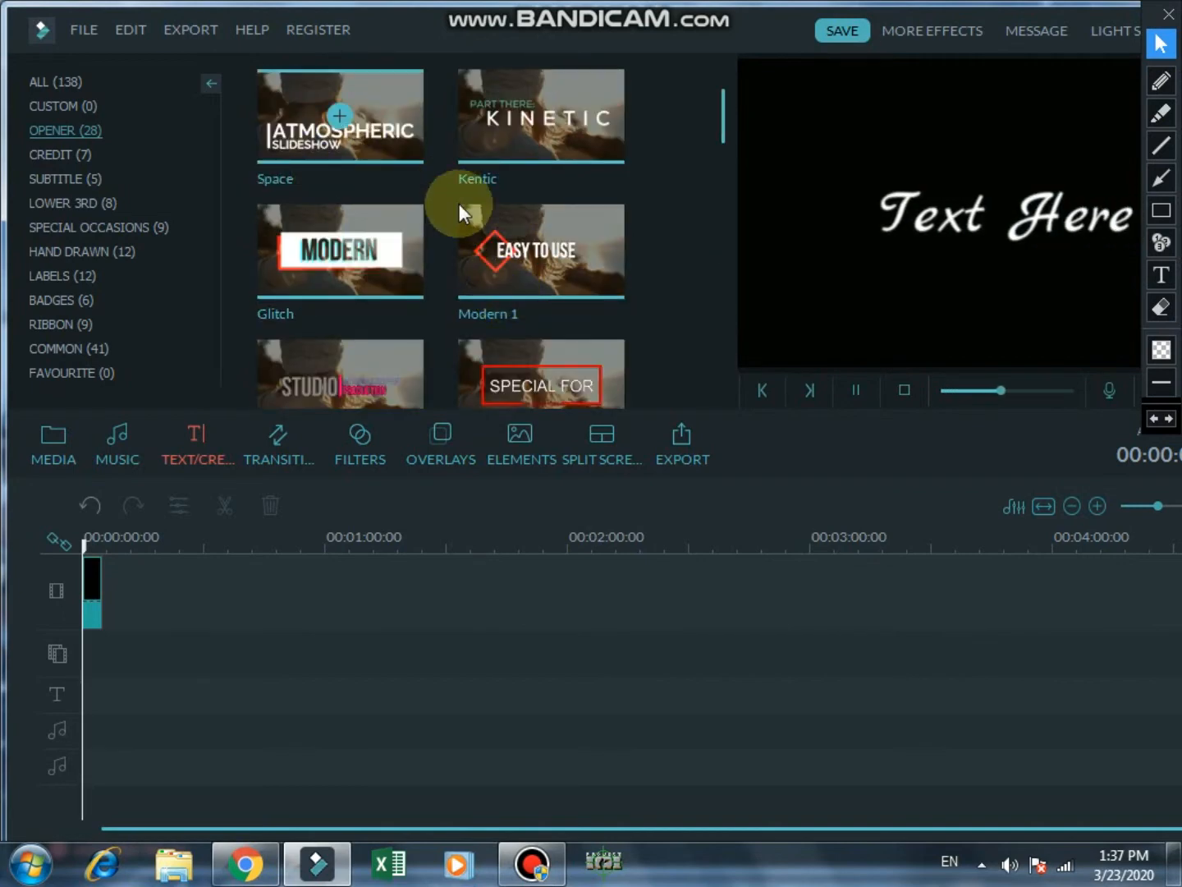
Step: Preview the Modern 1 opener title and add it to the text track over the black clip
scroll(404, 336, "down", 2)
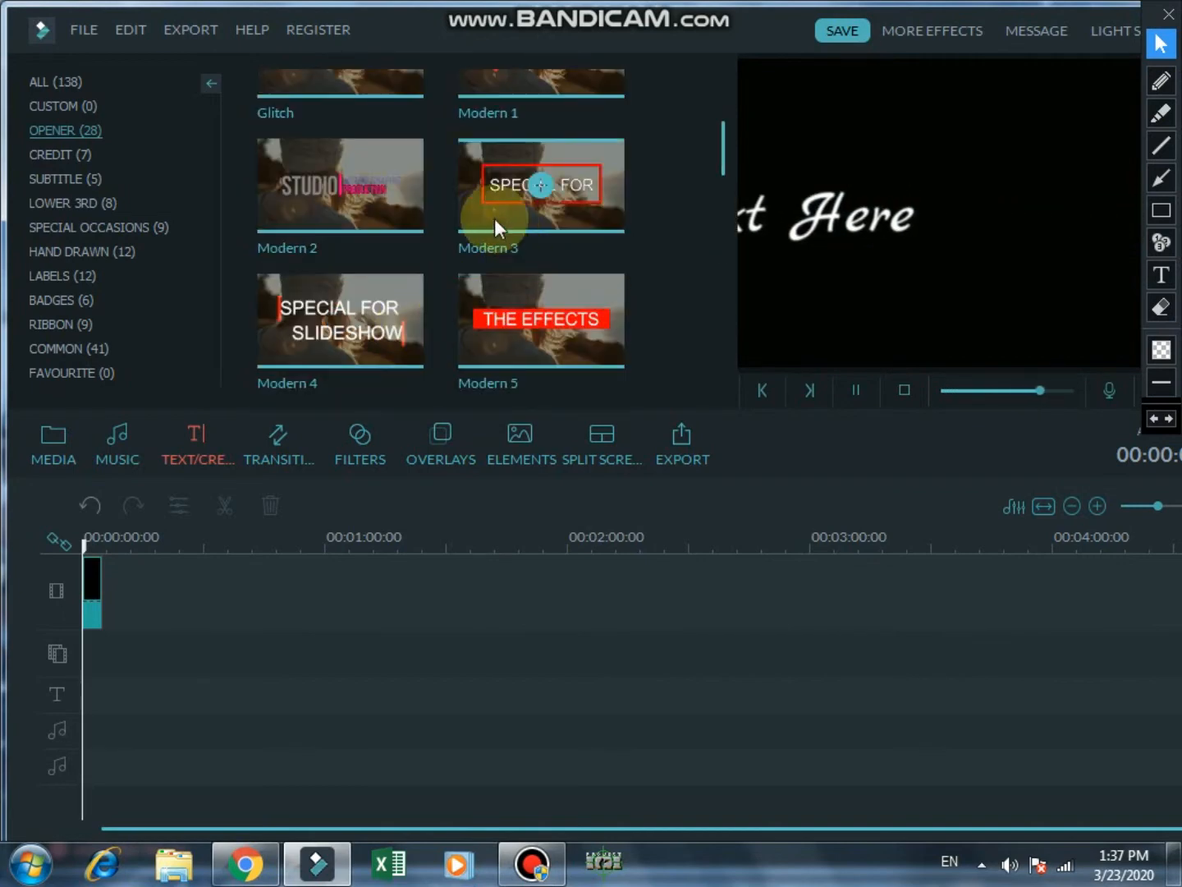
scroll(477, 181, "up", 2)
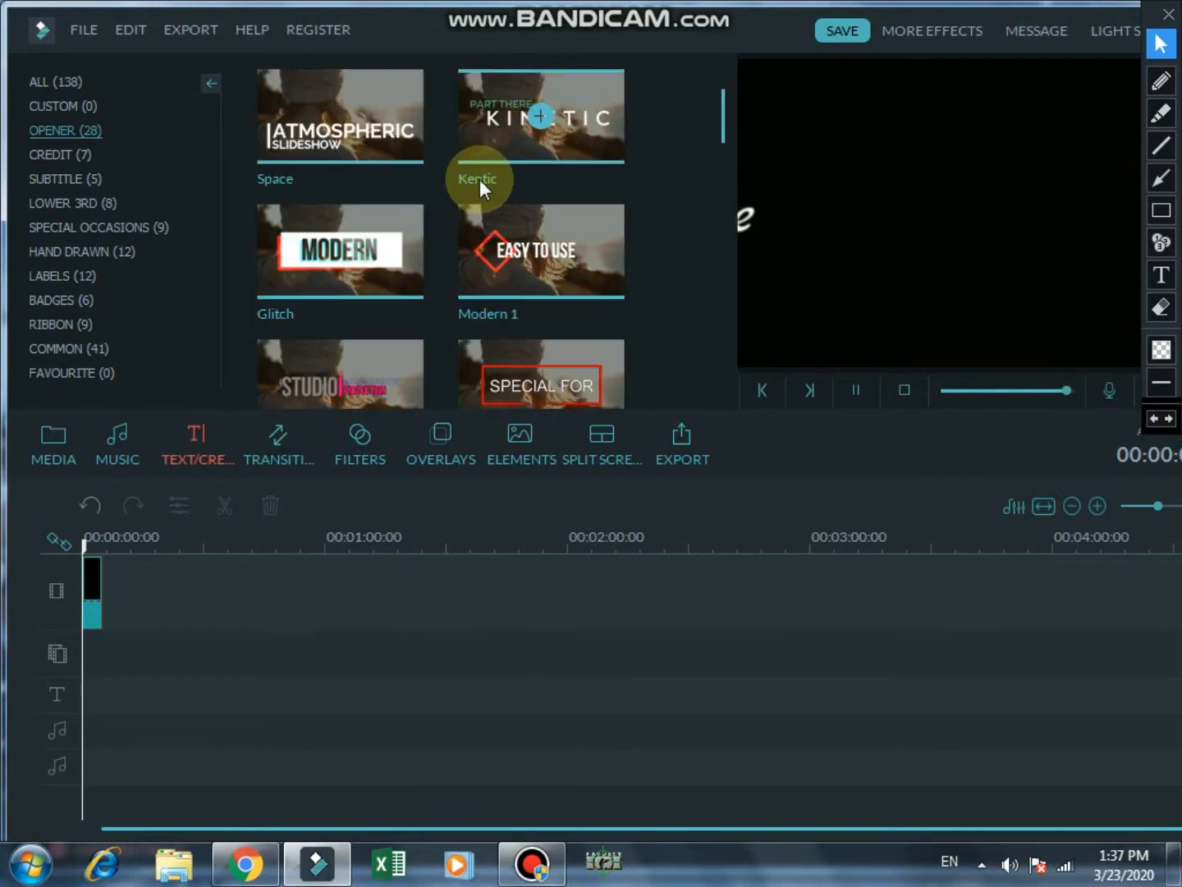
scroll(485, 363, "down", 2)
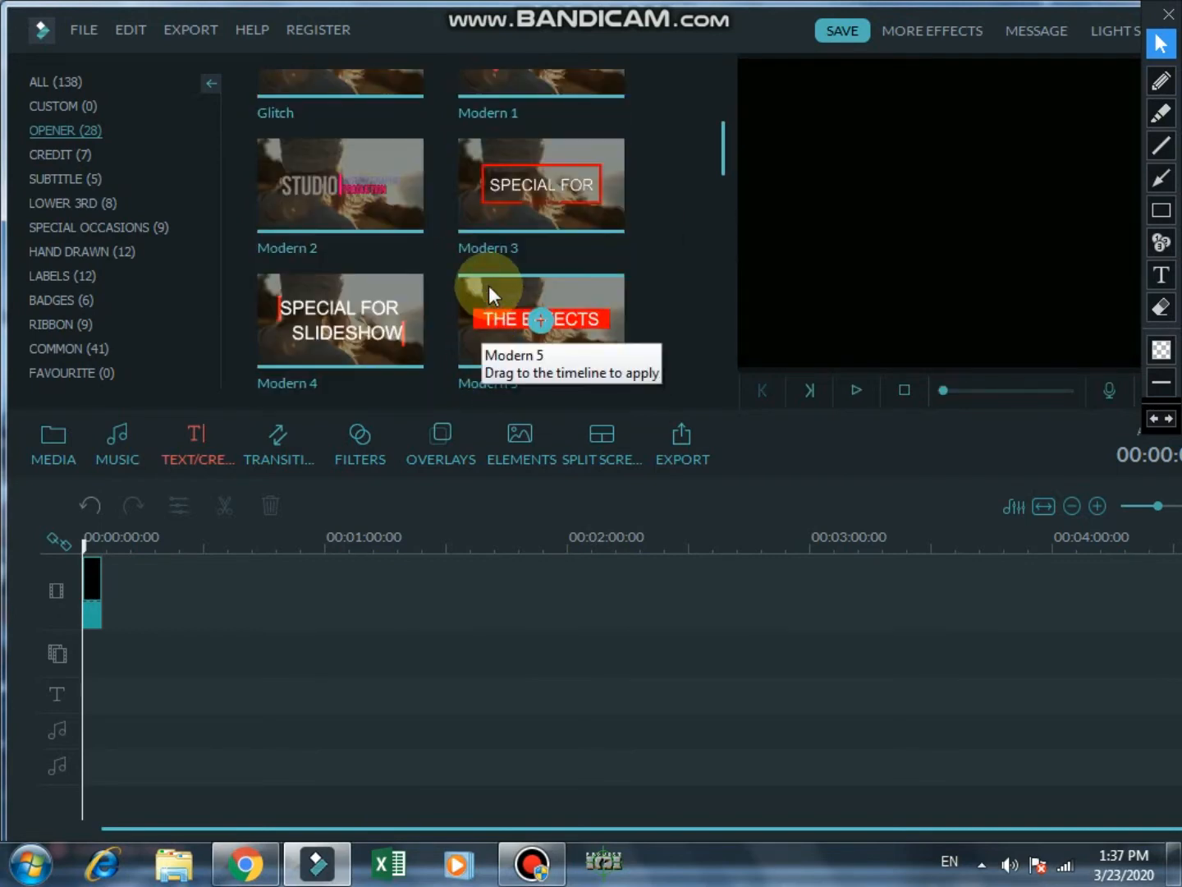
scroll(489, 284, "down", 2)
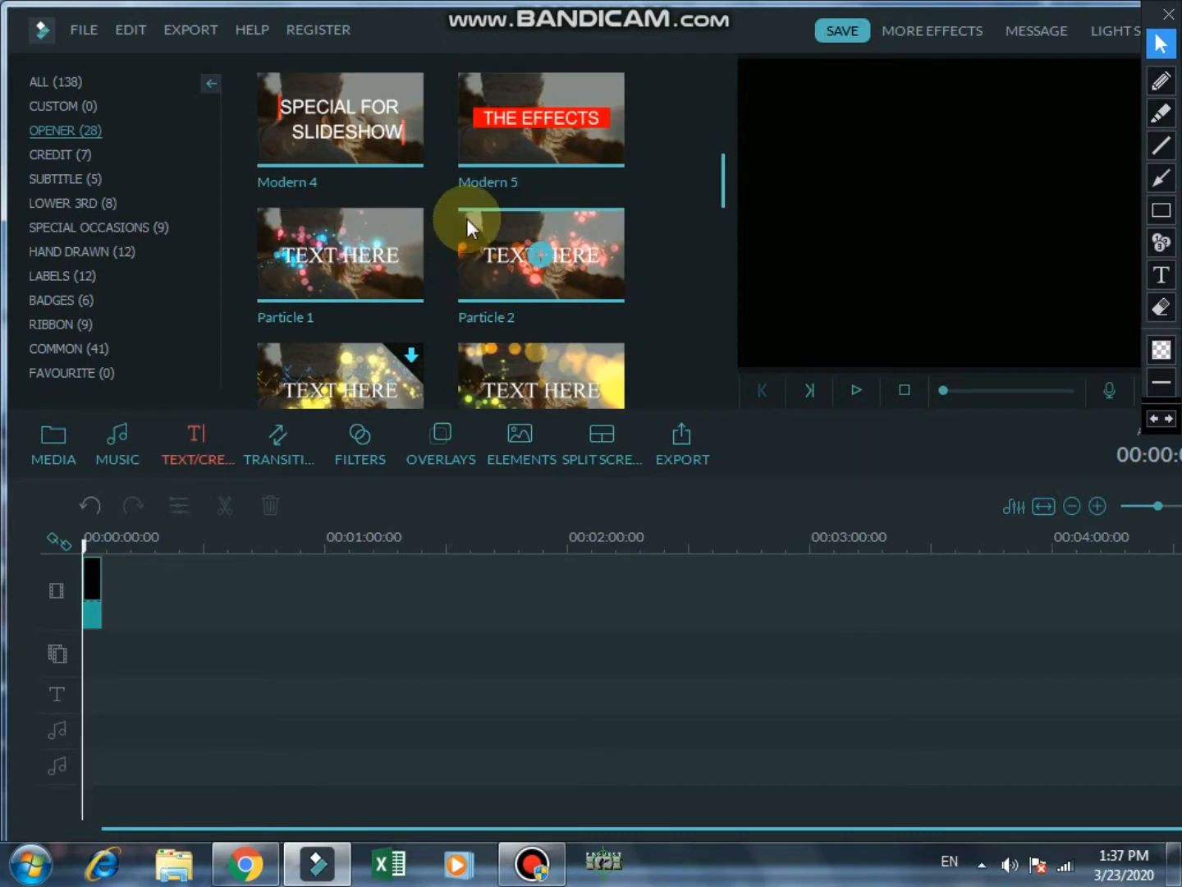
scroll(477, 196, "up", 4)
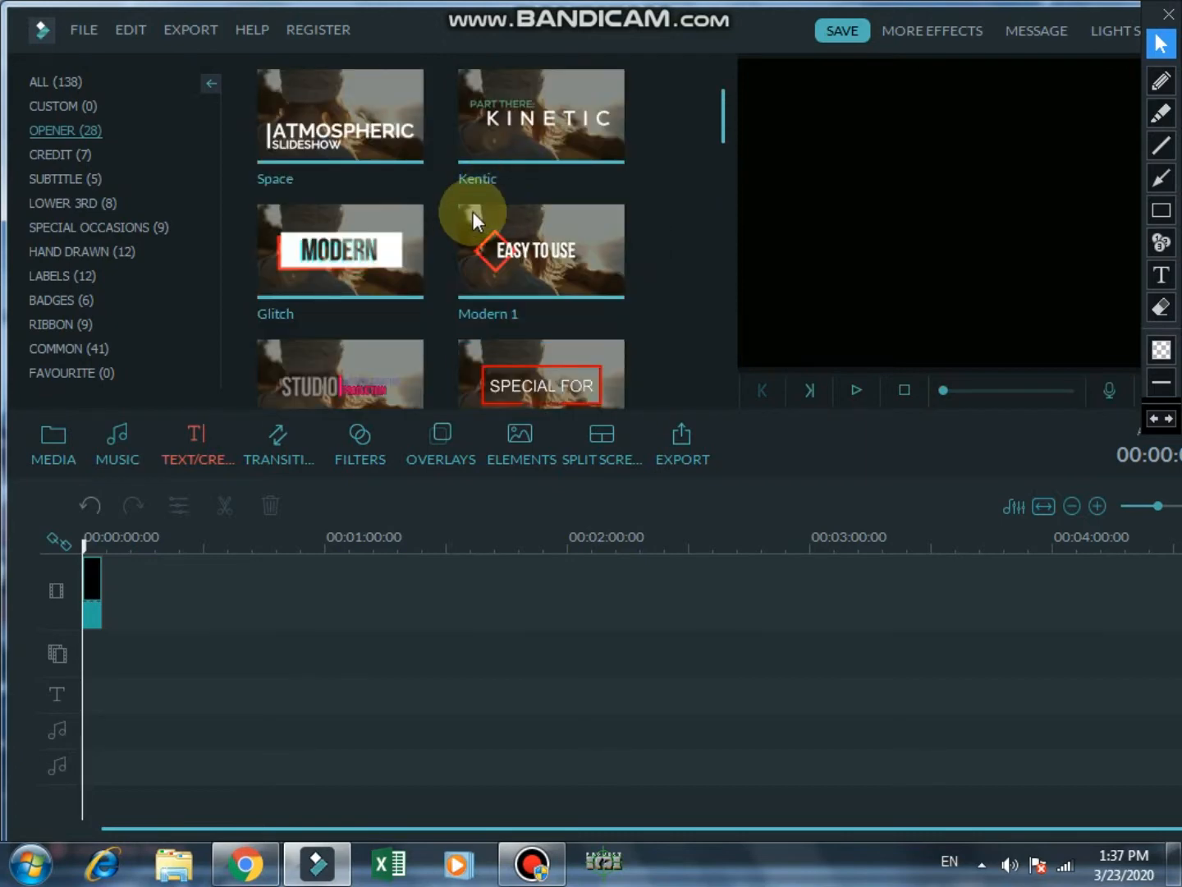
left_click(470, 212)
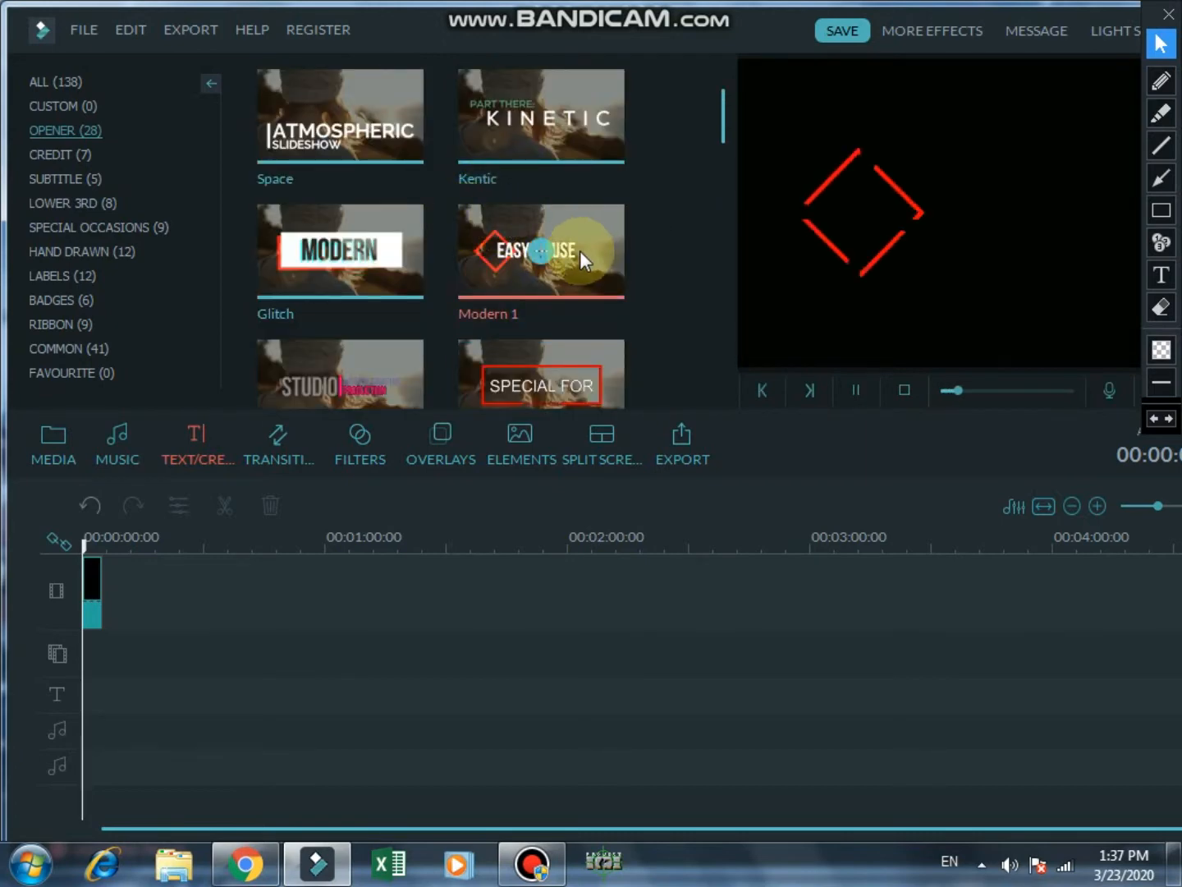
left_click(543, 254)
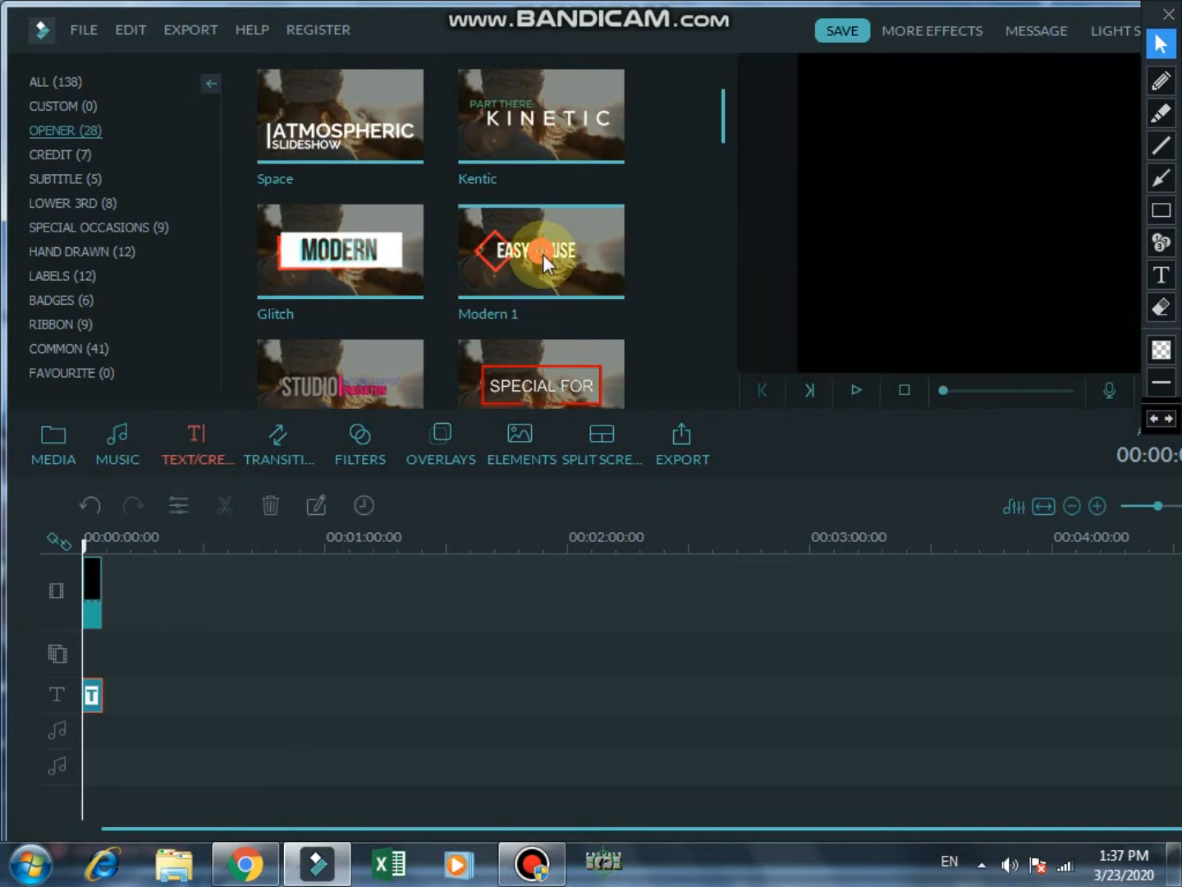
Step: Open the title clip on the text track for editing and replace its wording with "BULLY SIR"
double_click(92, 698)
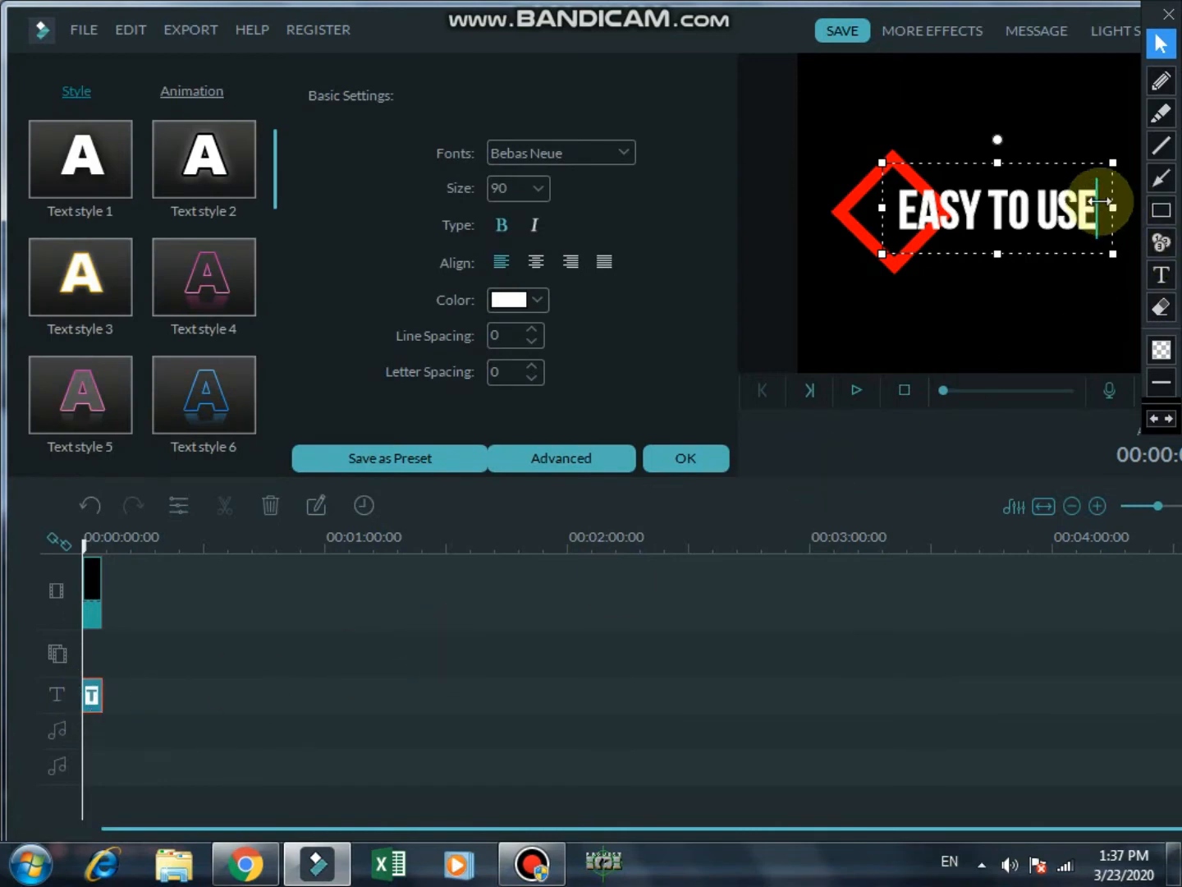
key("BackSpace")
key("BackSpace")
key("BackSpace")
key("BackSpace")
key("BackSpace")
key("BackSpace")
key("BackSpace")
key("BackSpace")
key("BackSpace")
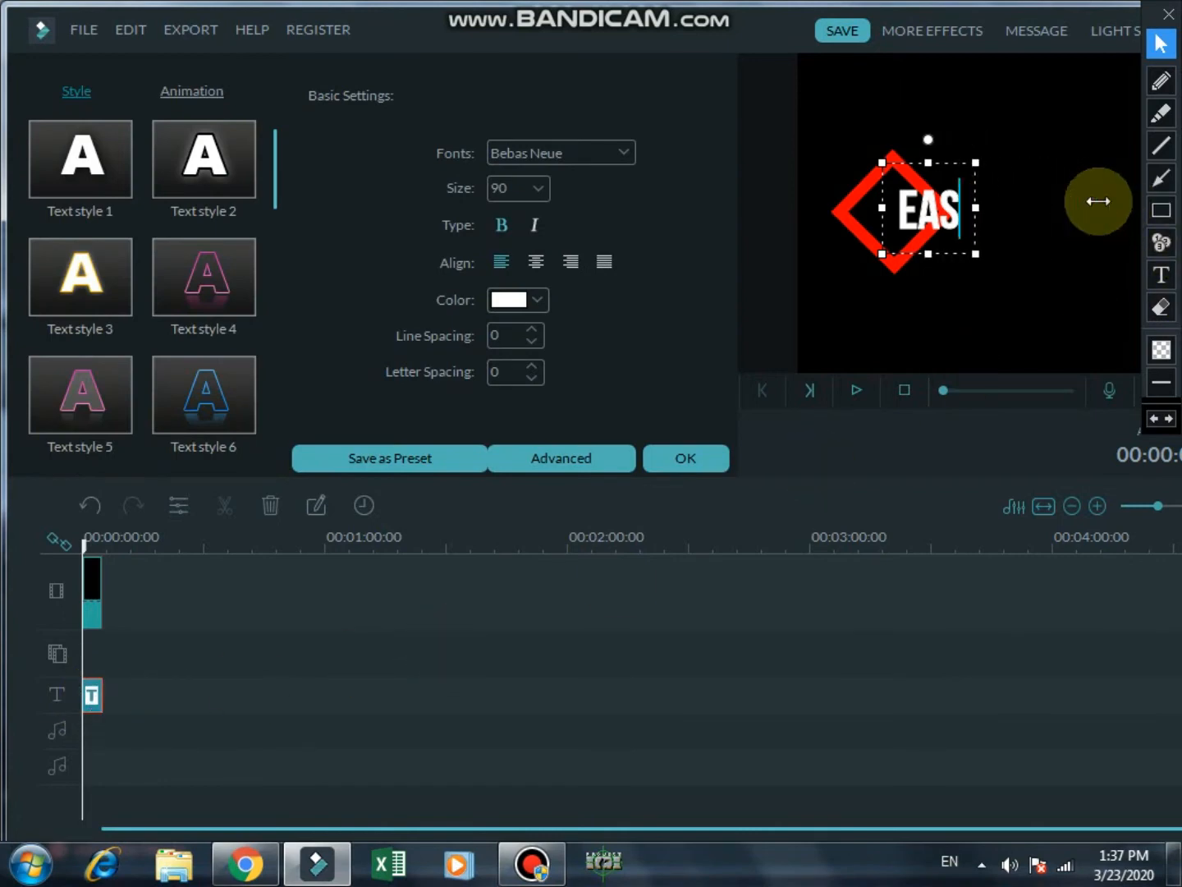
type("B")
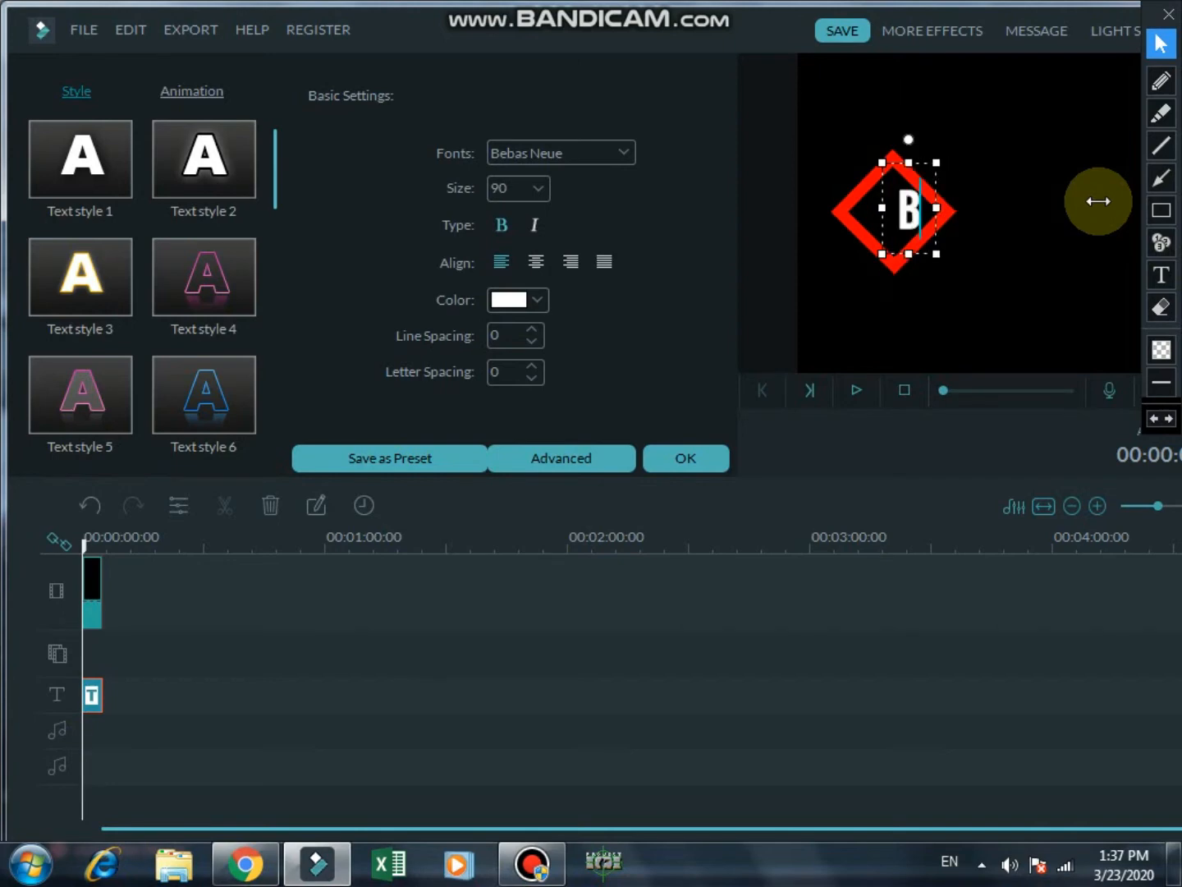
type("ULLY")
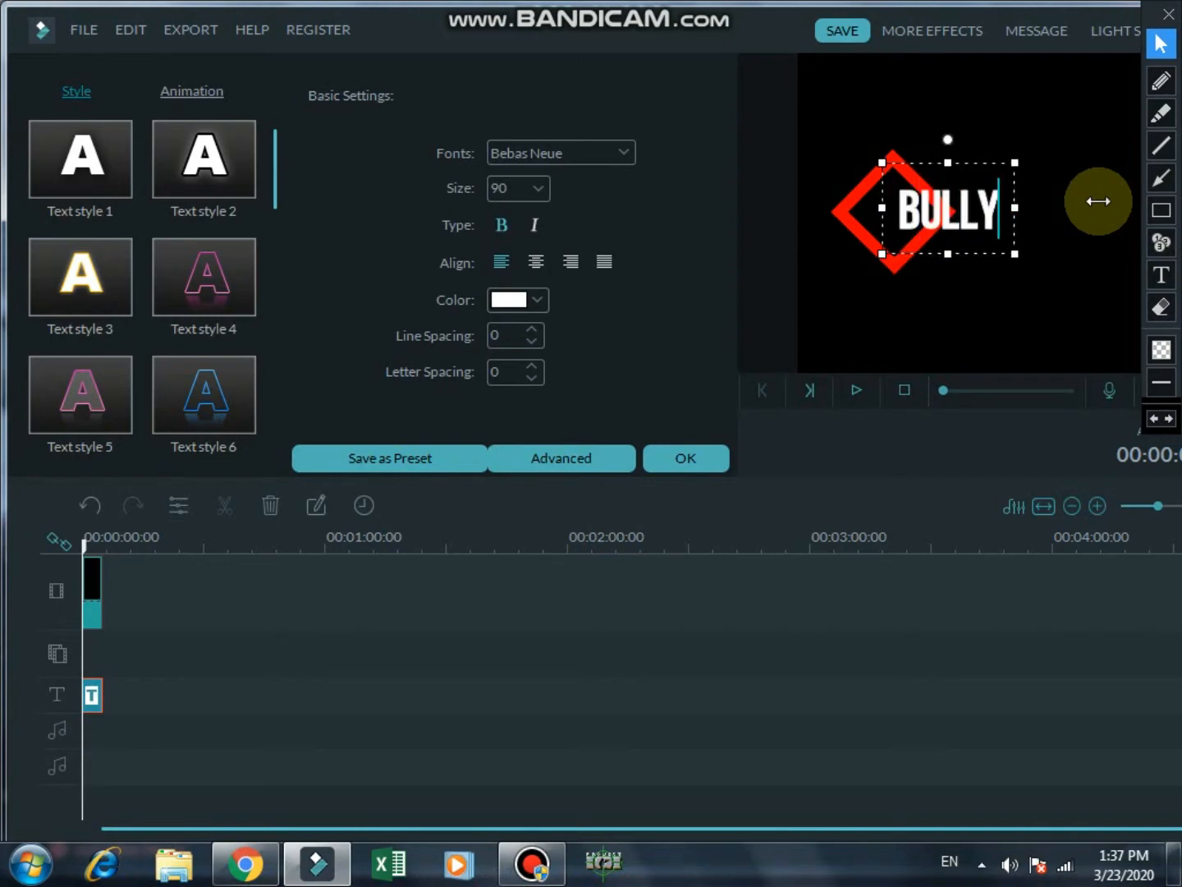
type(" SIR")
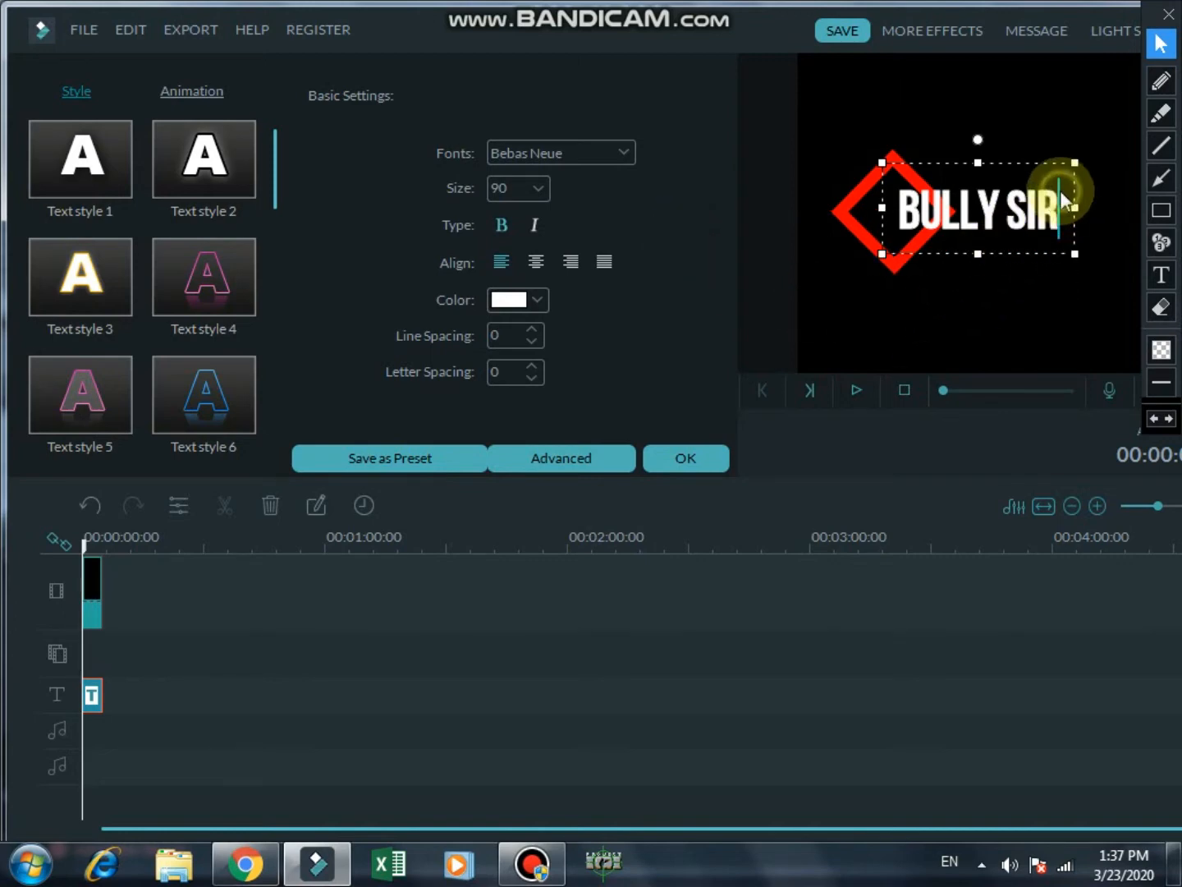
Step: Set the font size of the "BULLY SIR" text to 100
left_click_drag(1062, 199, 845, 214)
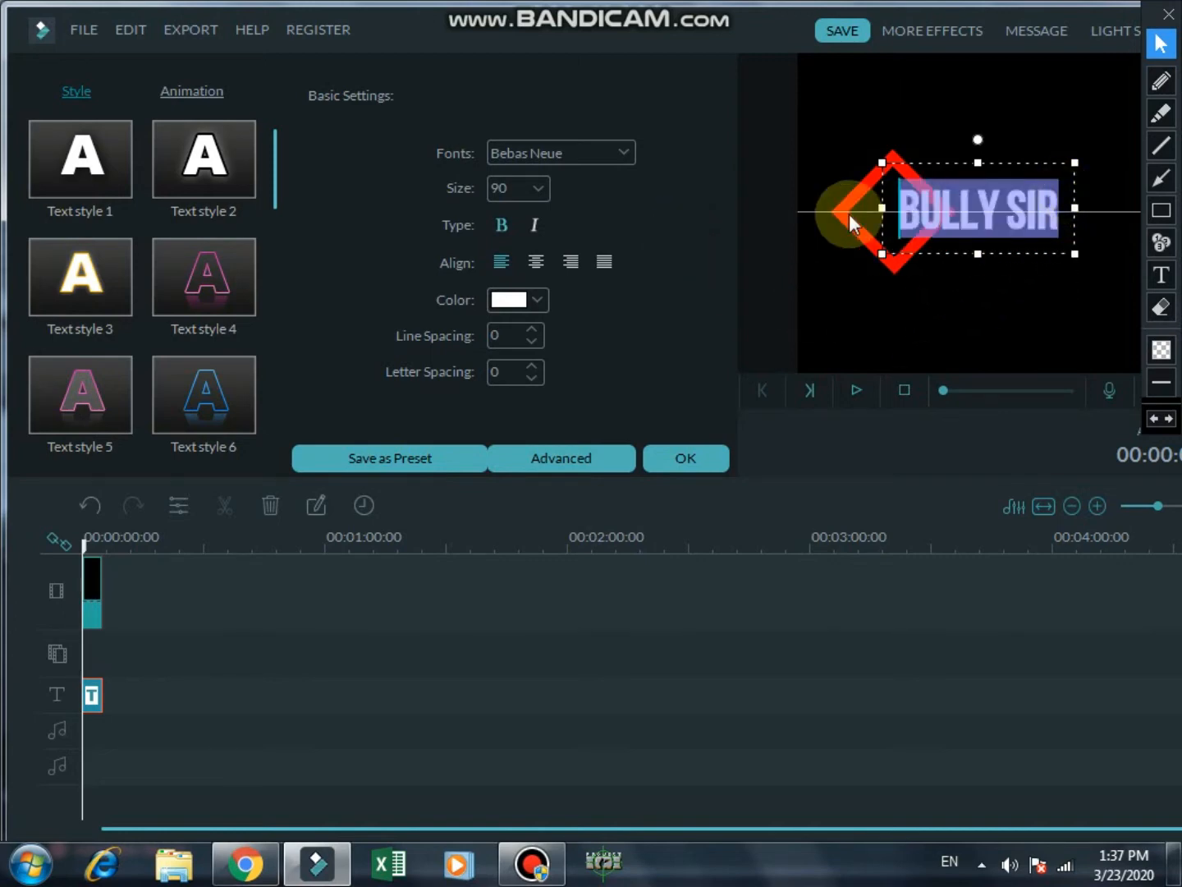
left_click(526, 193)
left_click(504, 264)
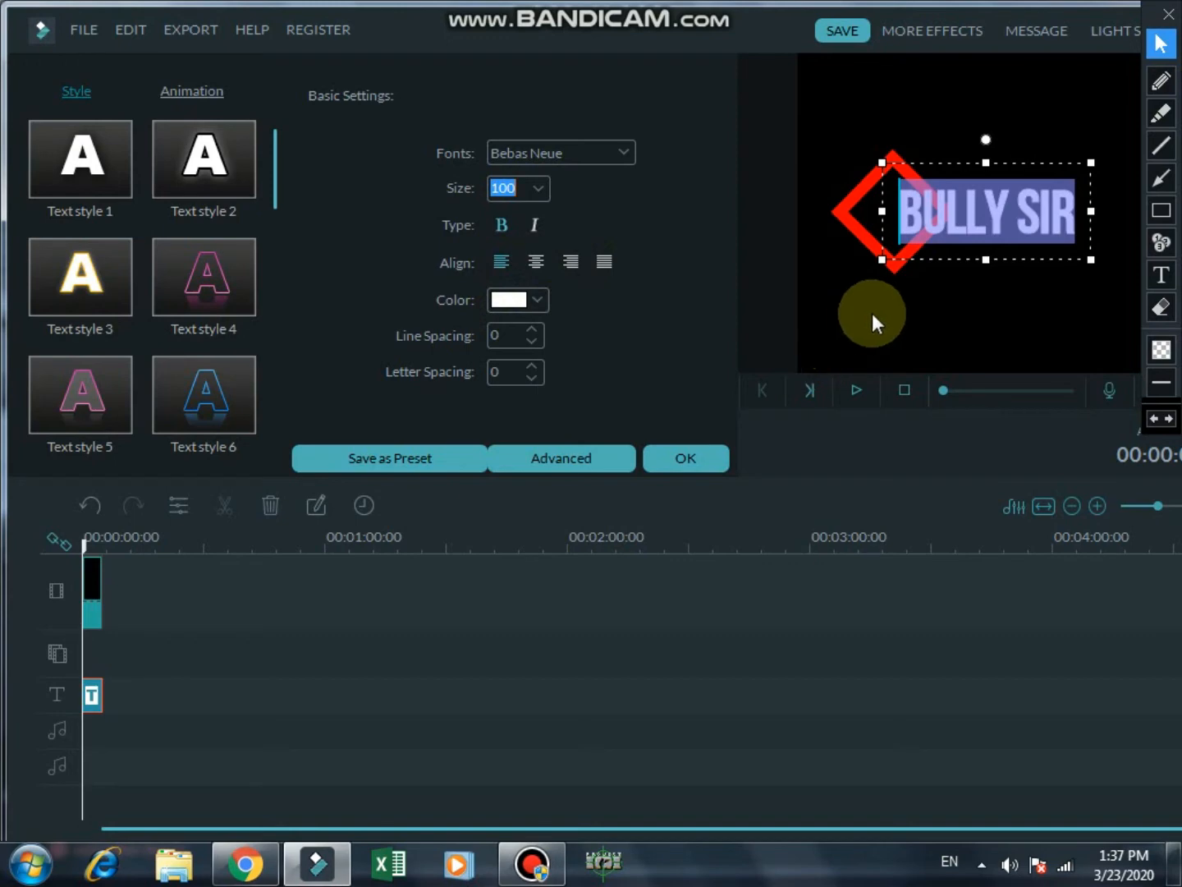
key("BackSpace")
left_click(1027, 321)
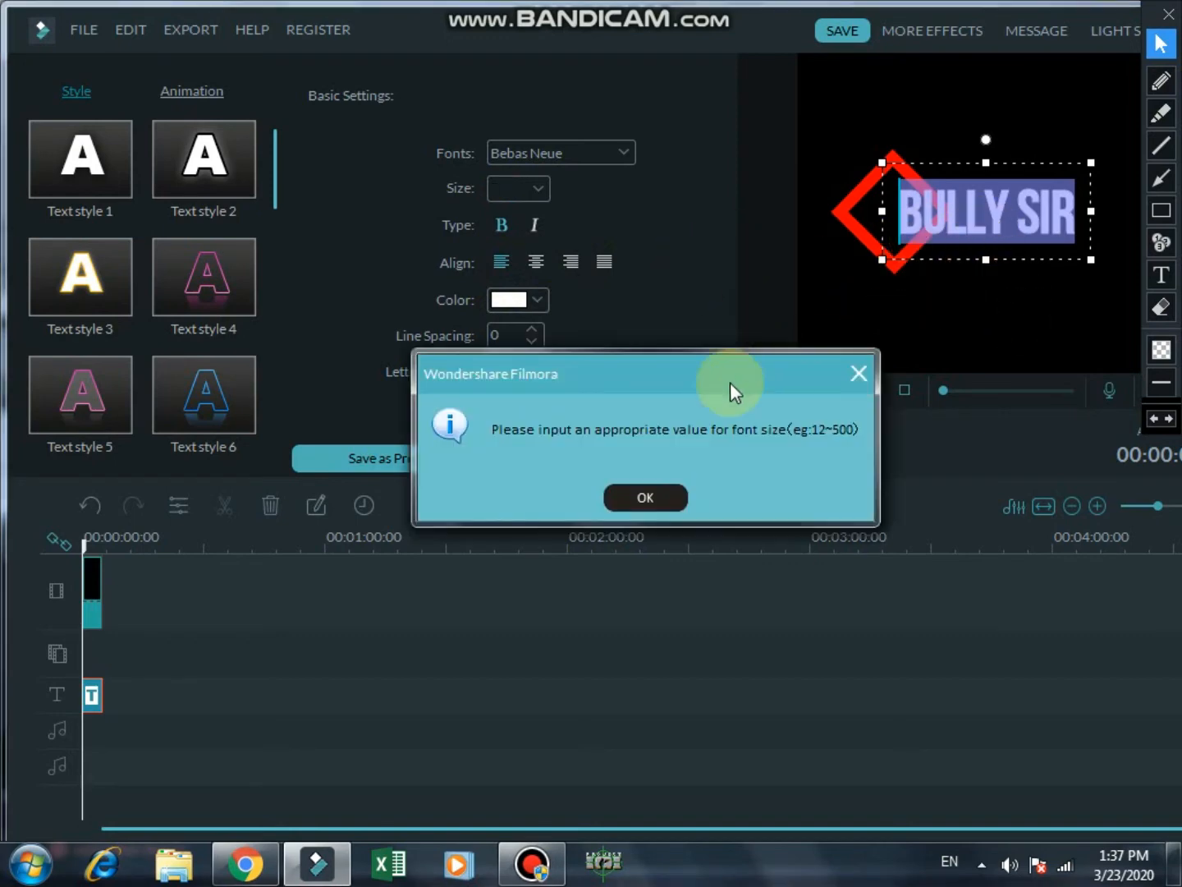
left_click(646, 495)
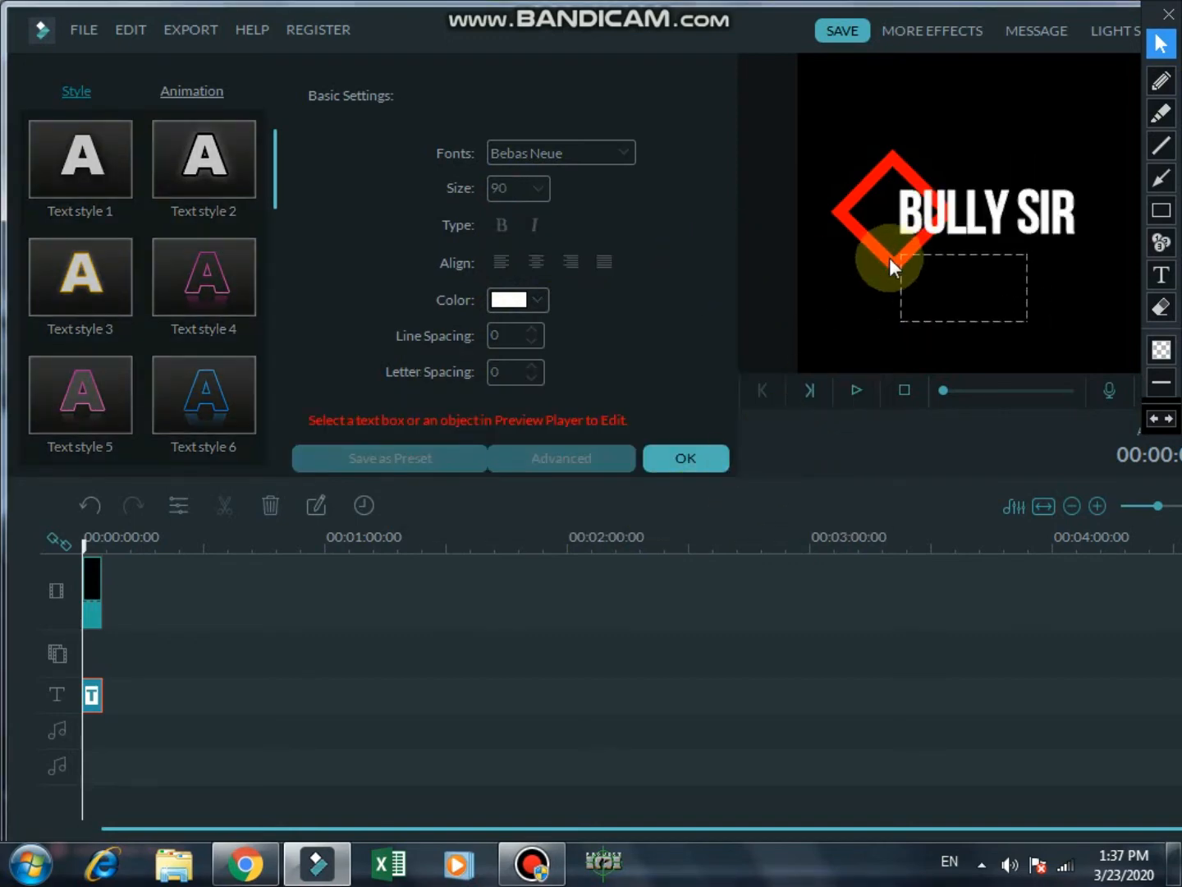
Step: Enlarge the red diamond shape behind the title text by stretching its lower corner downward
left_click(879, 177)
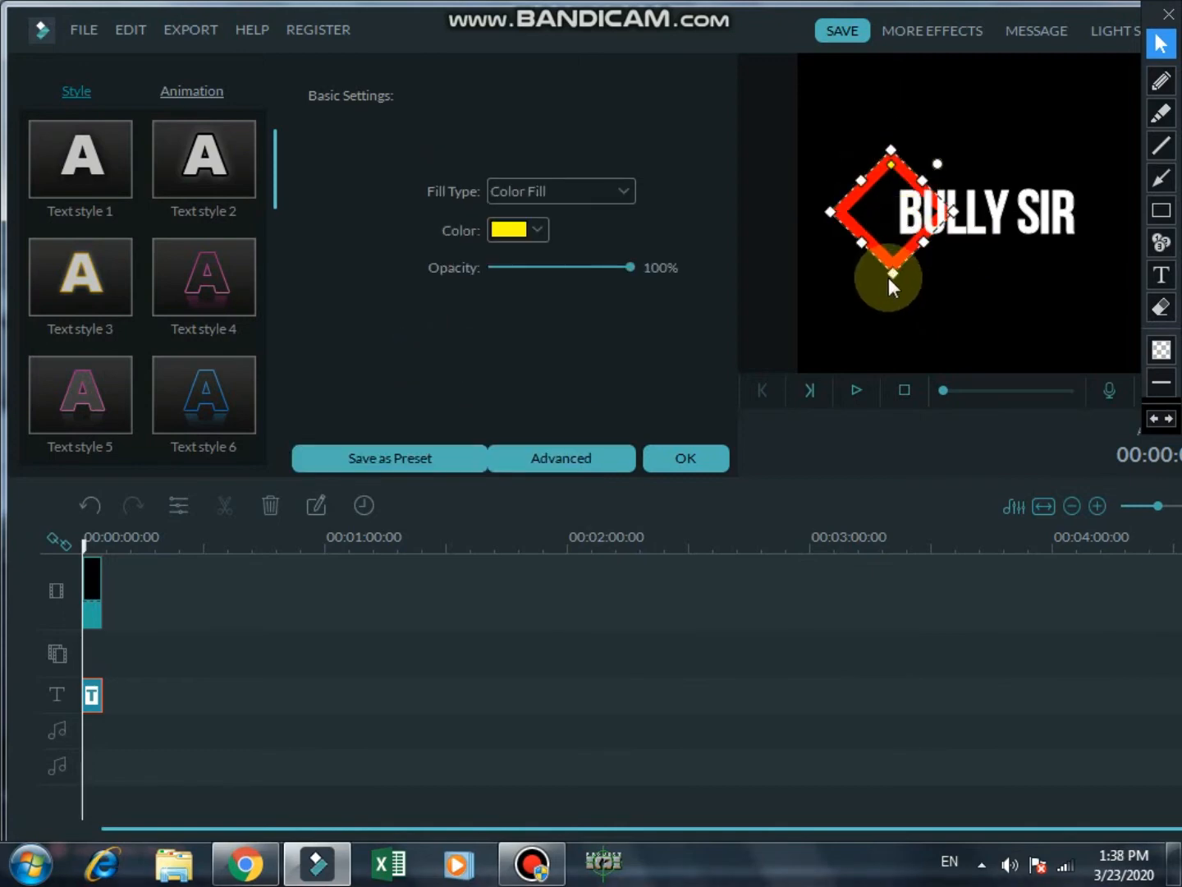
left_click_drag(894, 274, 903, 312)
left_click(885, 193)
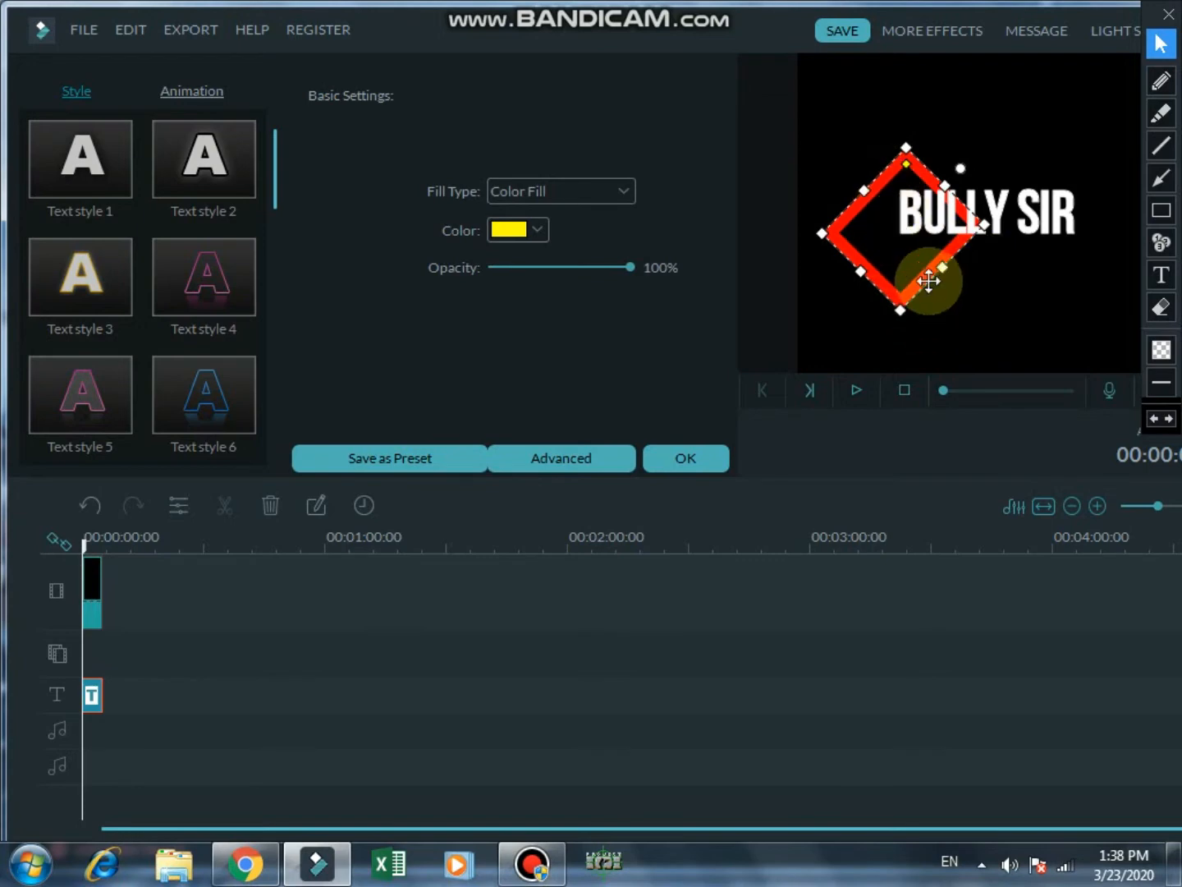
left_click(992, 296)
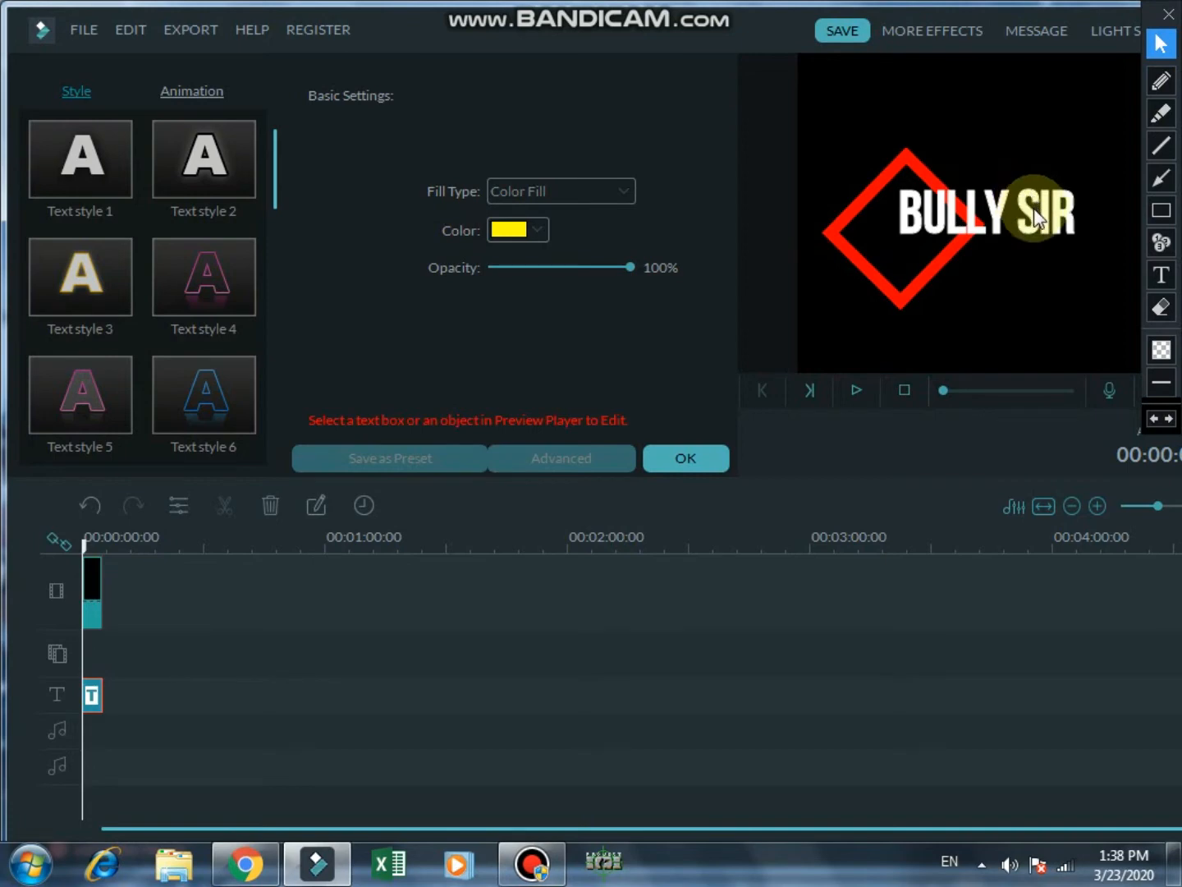
Step: Set the font size of the "BULLY SIR" text to 125 and nudge its text box slightly down over the diamond
left_click(1033, 219)
left_click(1023, 255)
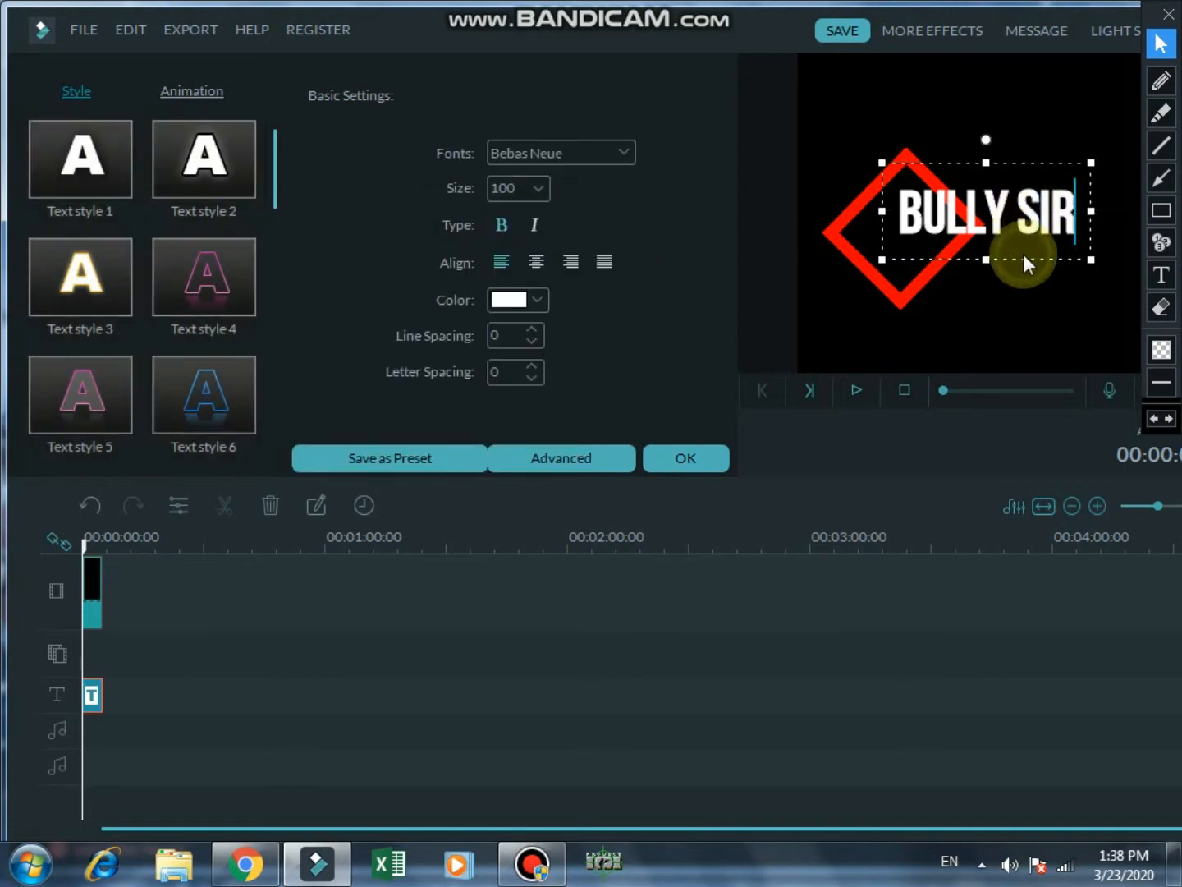
left_click(1024, 260)
left_click_drag(1026, 241, 838, 159)
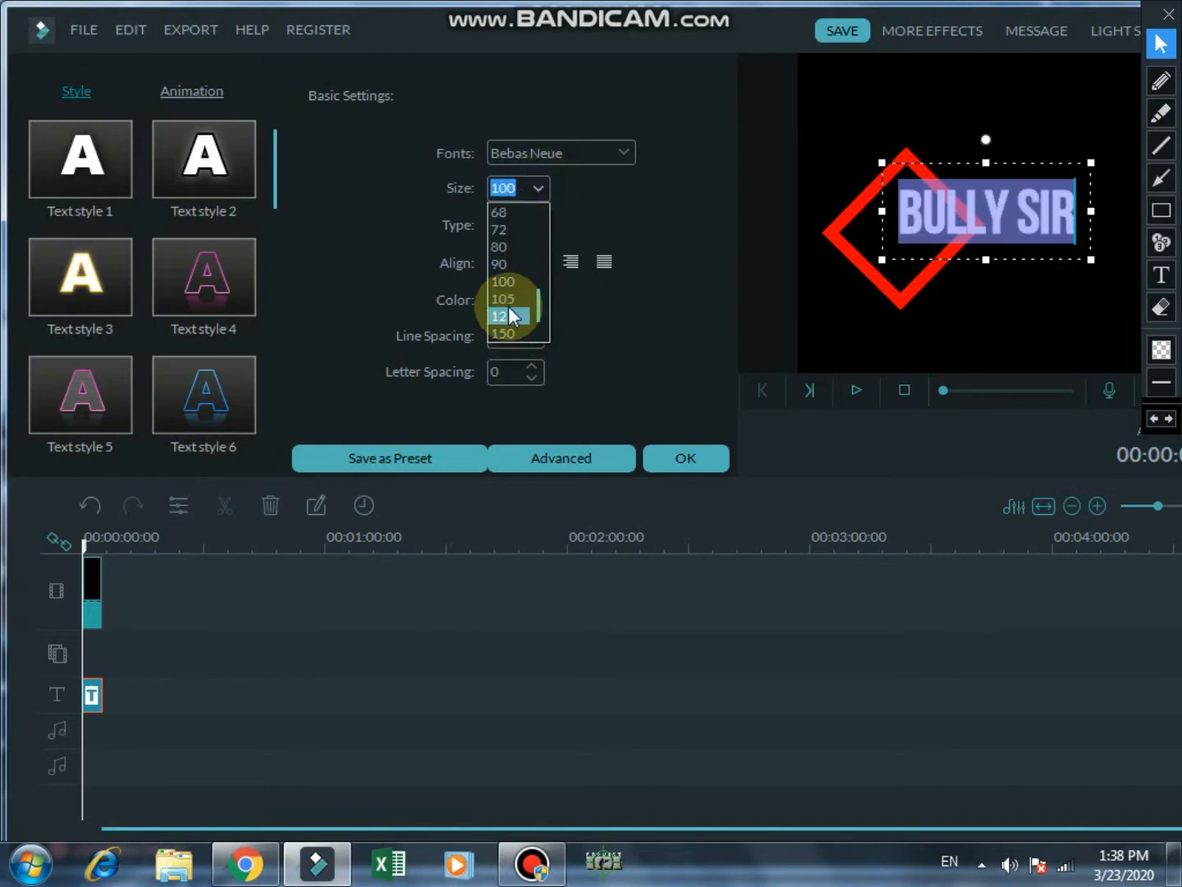
left_click(506, 316)
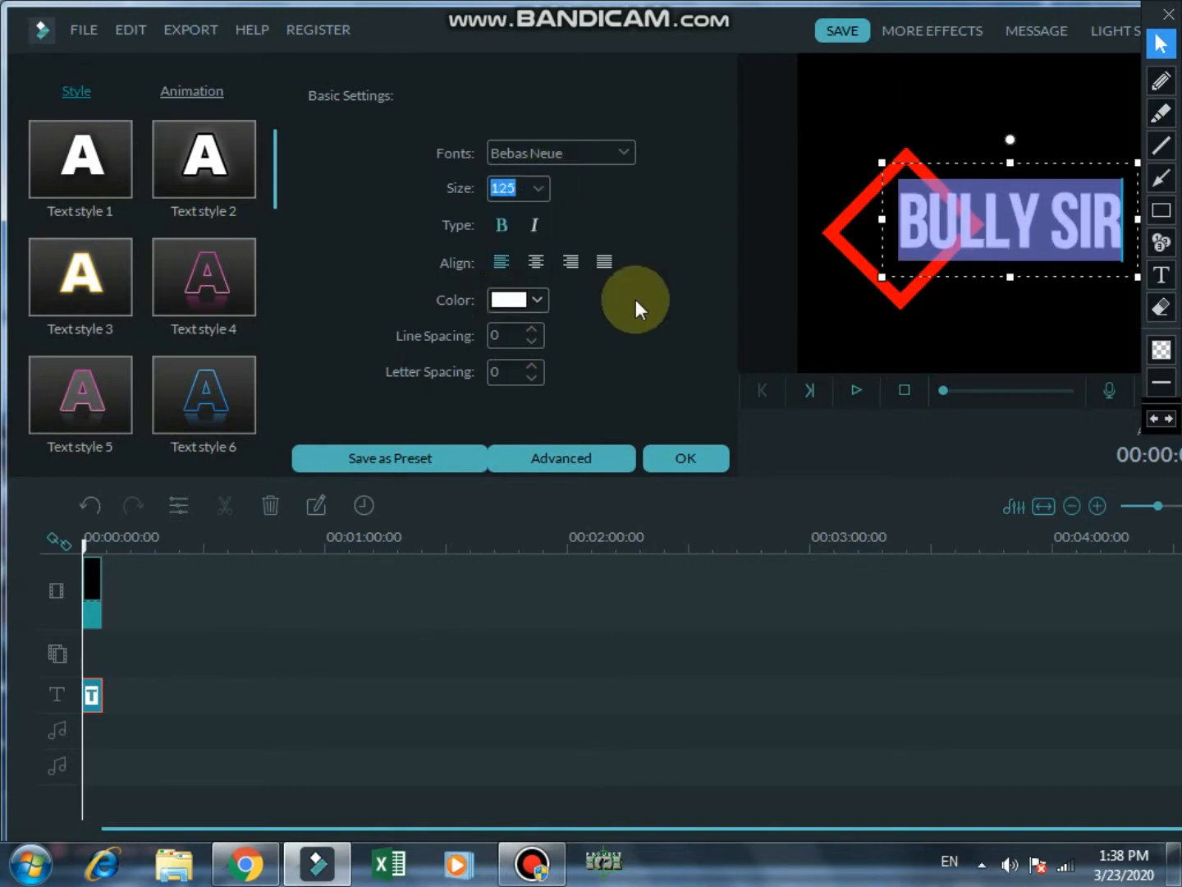
mouse_move(1055, 166)
left_mouse_down()
mouse_move(1067, 166)
mouse_move(1055, 166)
left_mouse_up()
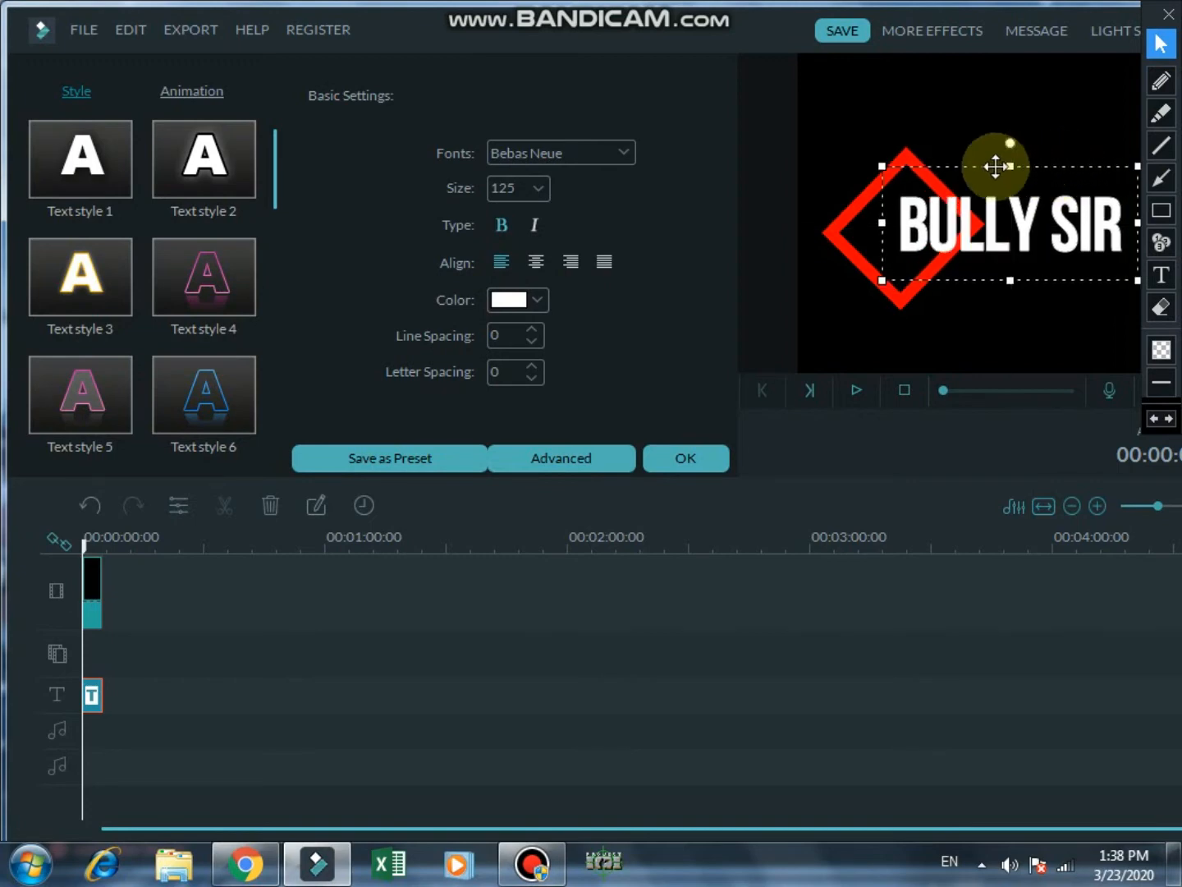
Step: Play back the edited title over the black clip and check the black clip's settings
left_click(853, 387)
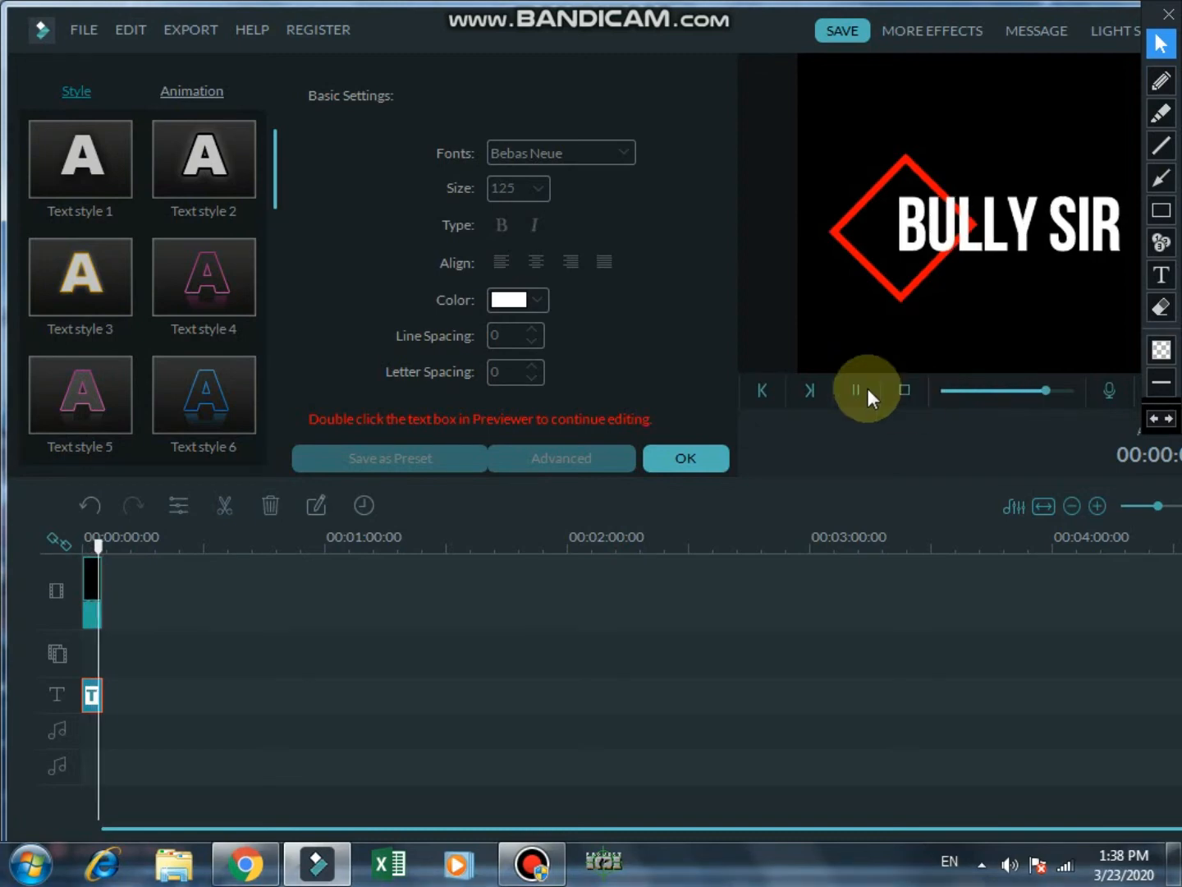
left_click(858, 387)
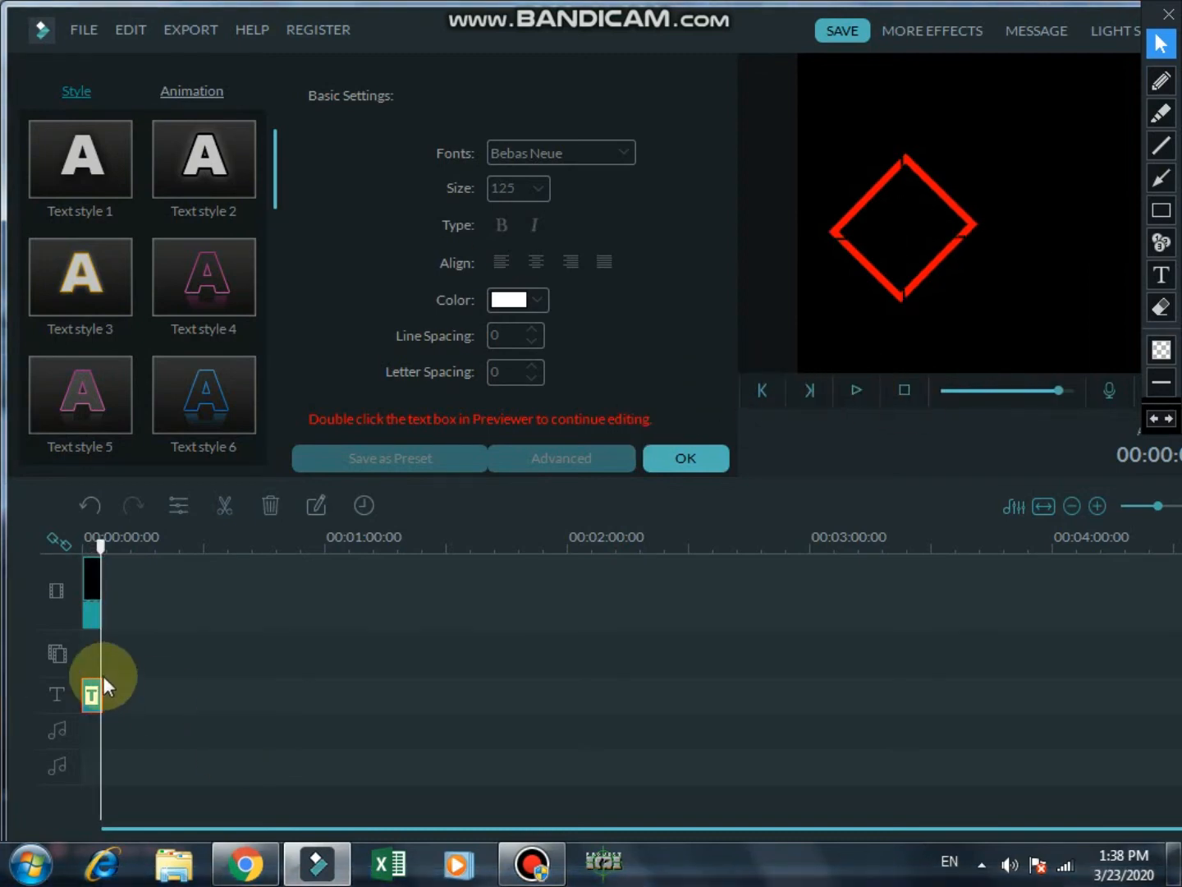
left_click(99, 587)
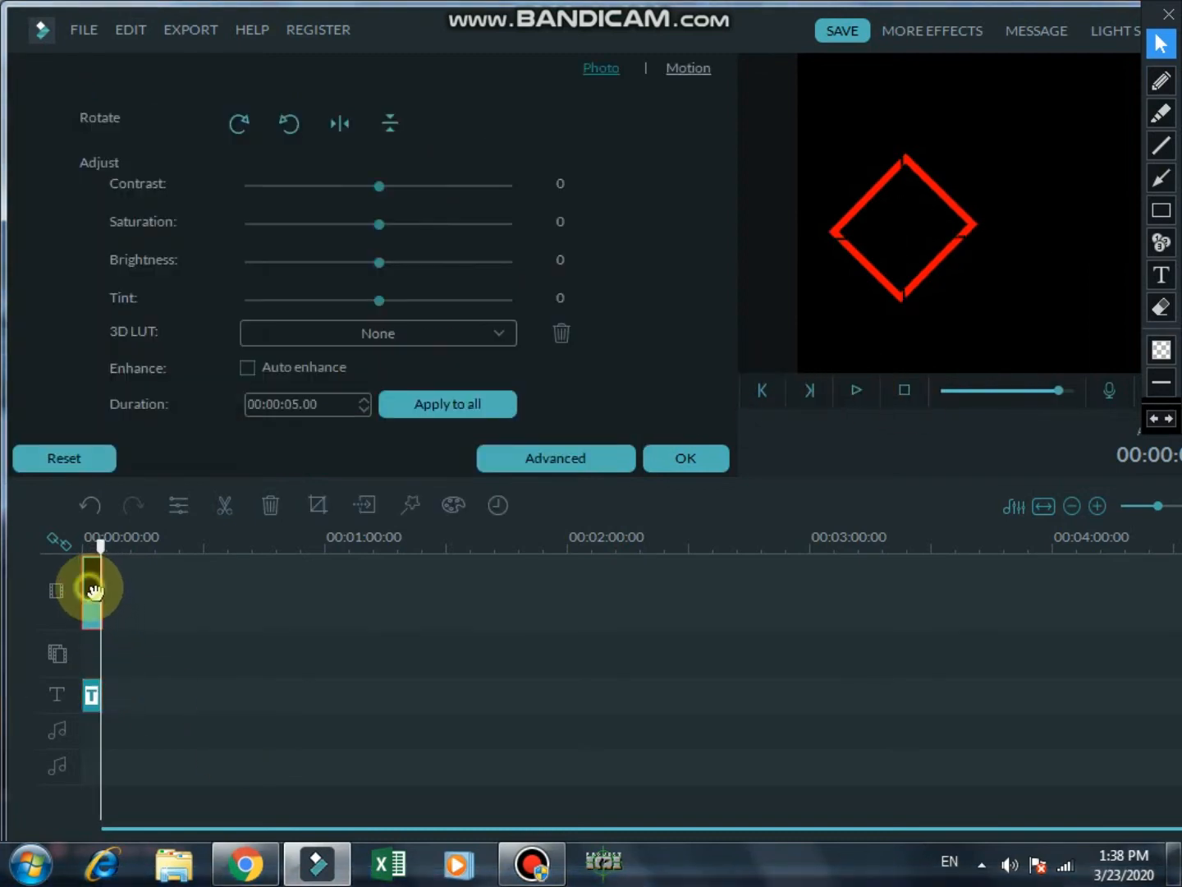
Step: Try the Up Insert, Tiny zoom and fly-in animations on the title text, apply Drop as its animation, and confirm the title edits
left_click(93, 696)
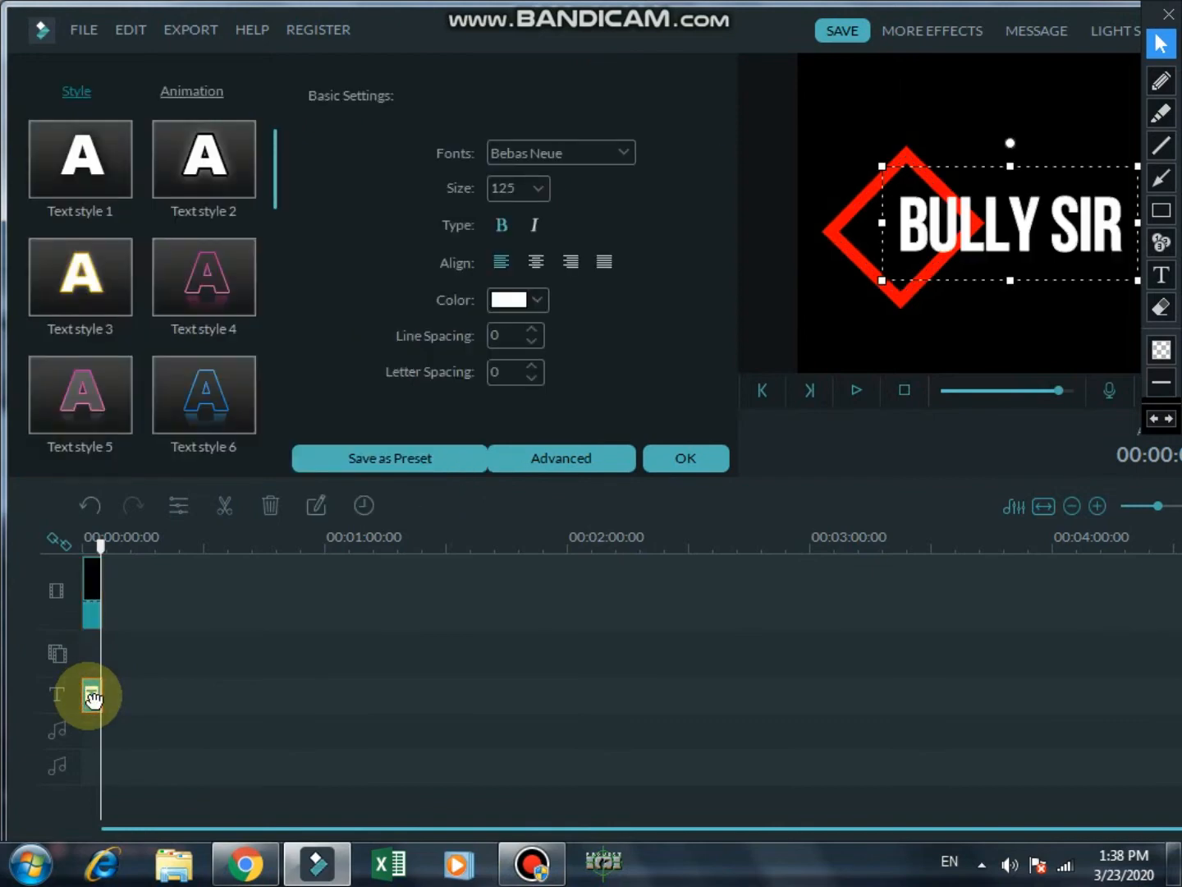
left_click(199, 91)
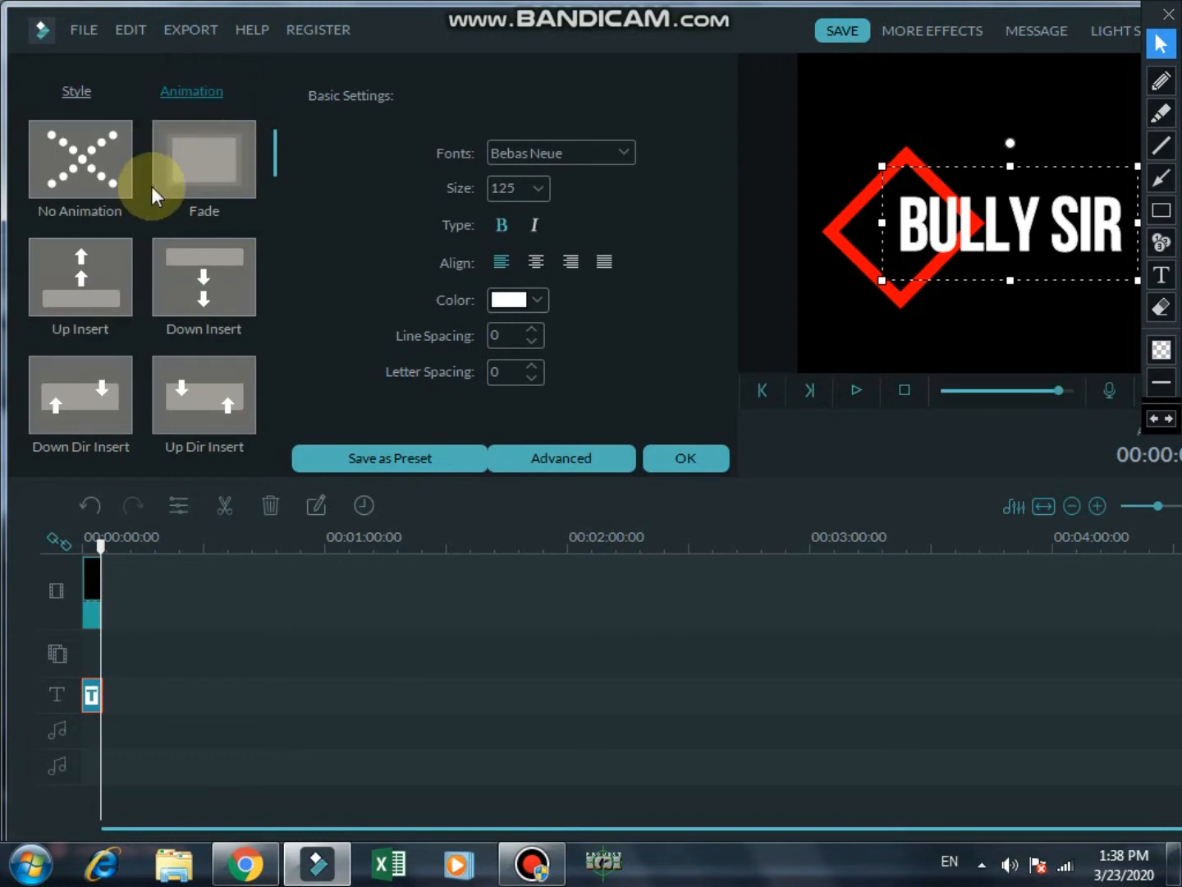
left_click(101, 300)
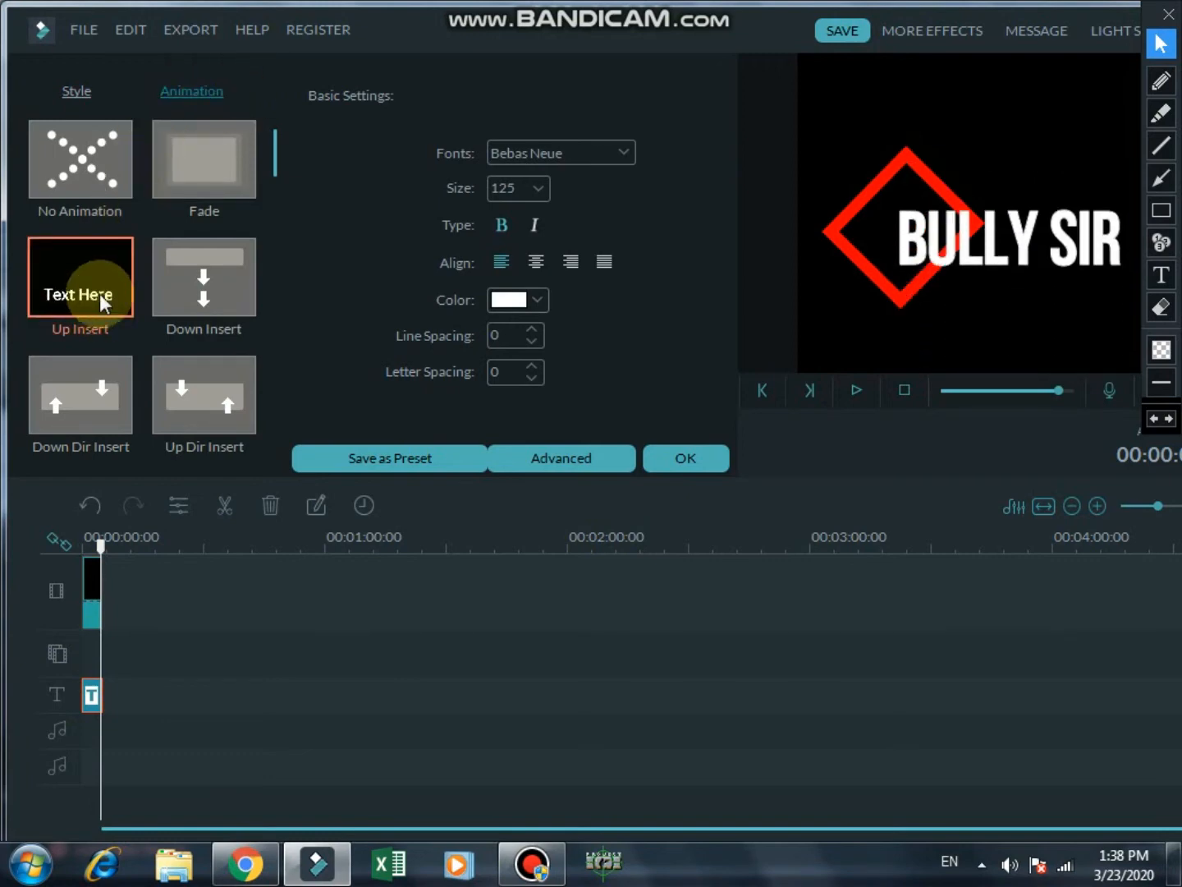
scroll(256, 181, "down", 2)
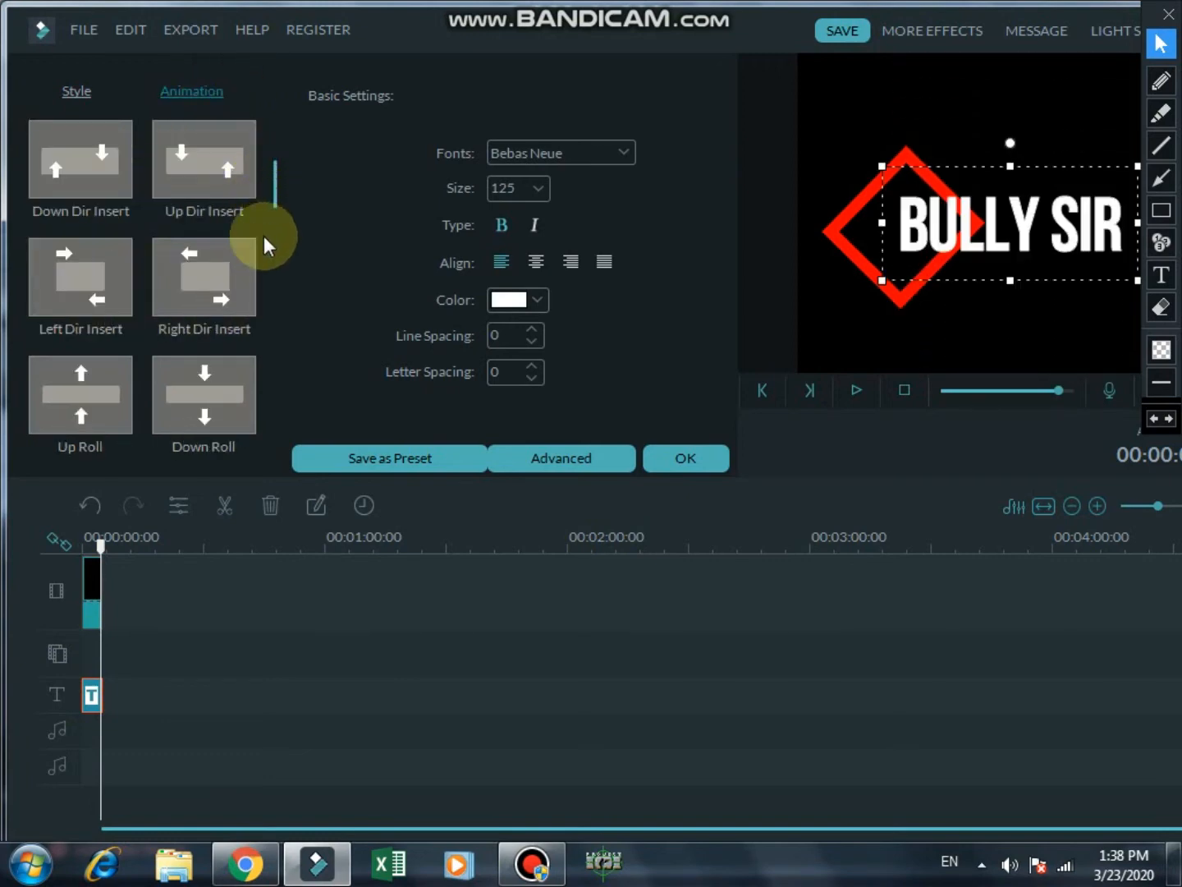
scroll(184, 314, "down", 2)
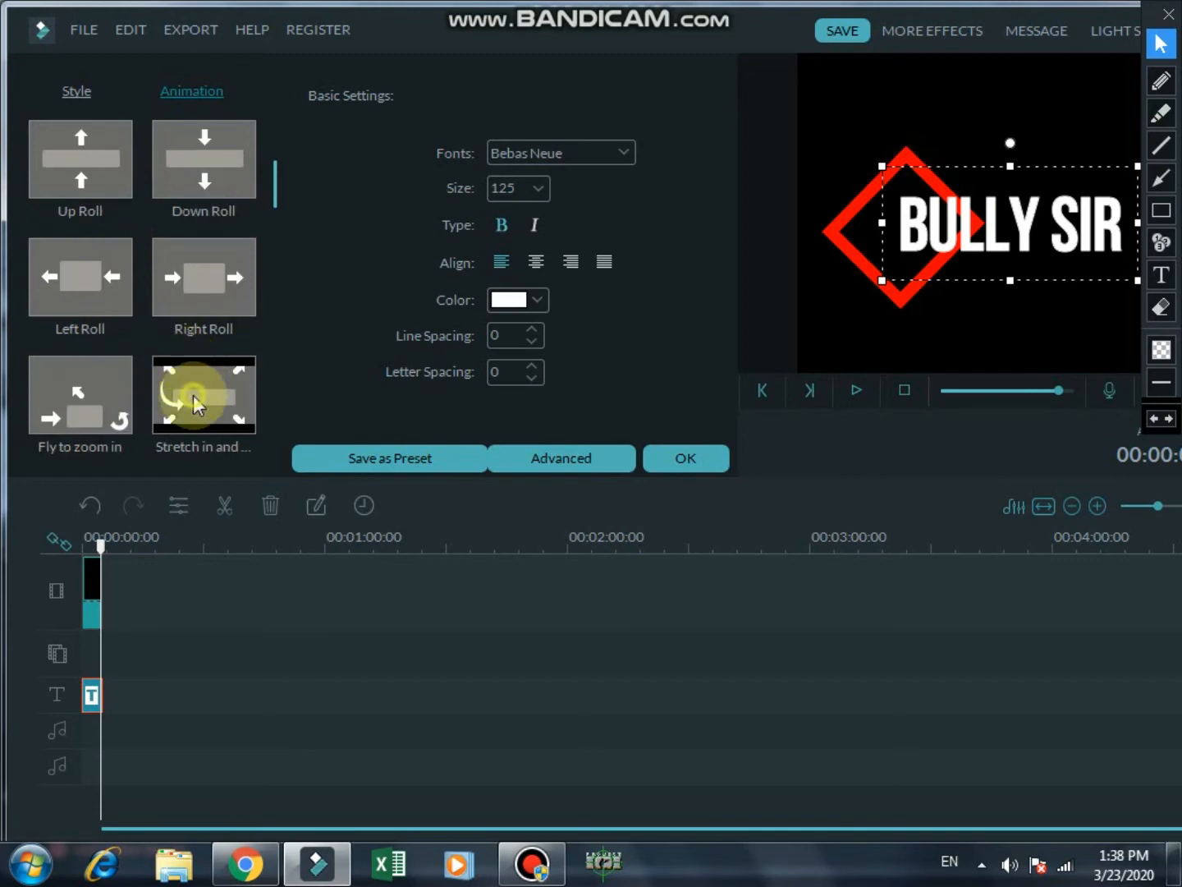
scroll(193, 396, "down", 2)
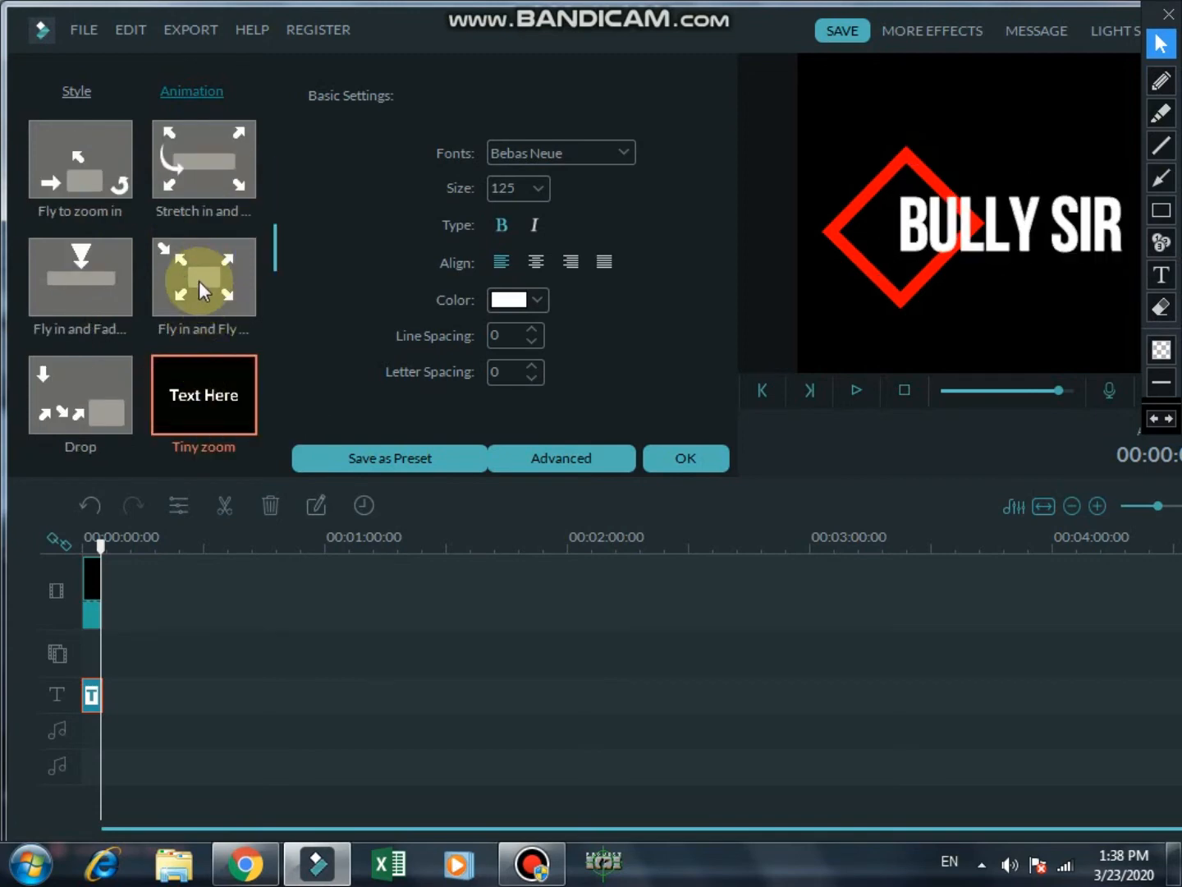
double_click(183, 397)
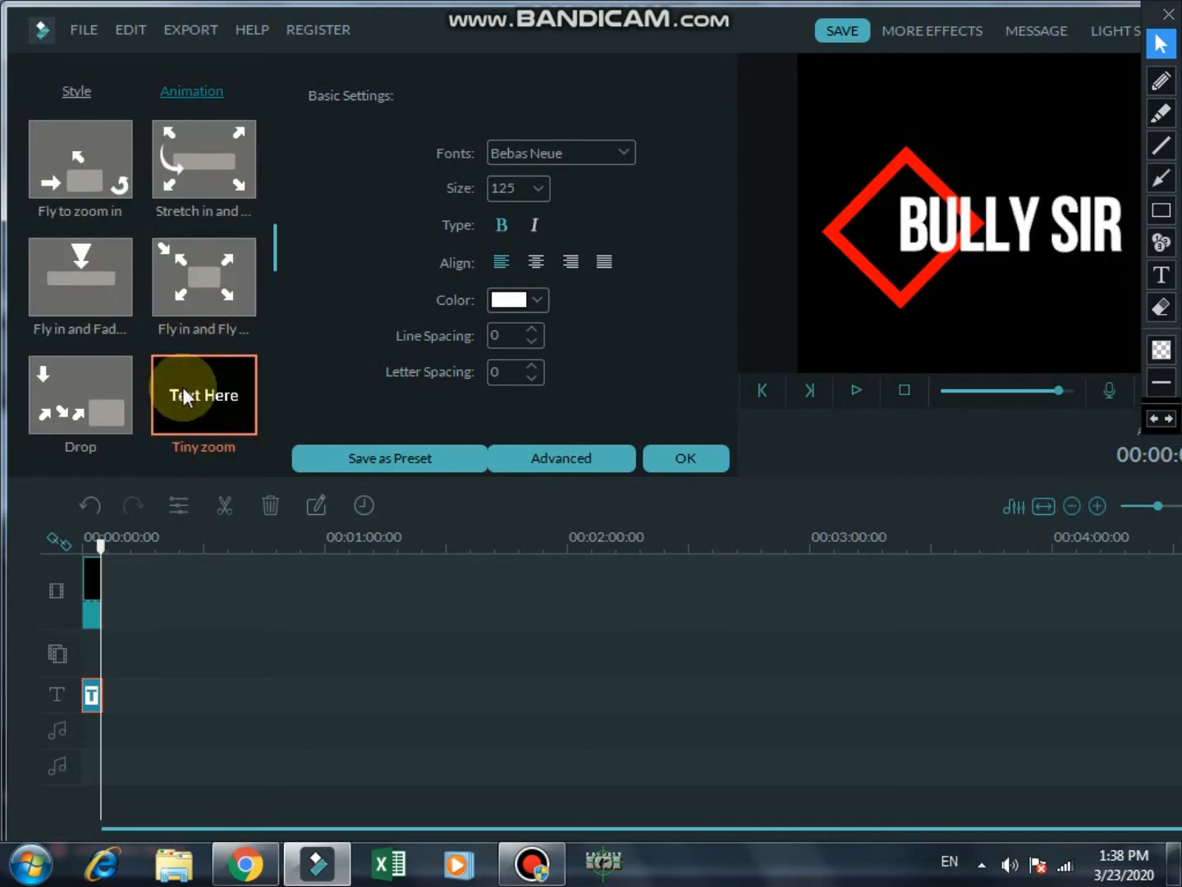
double_click(186, 302)
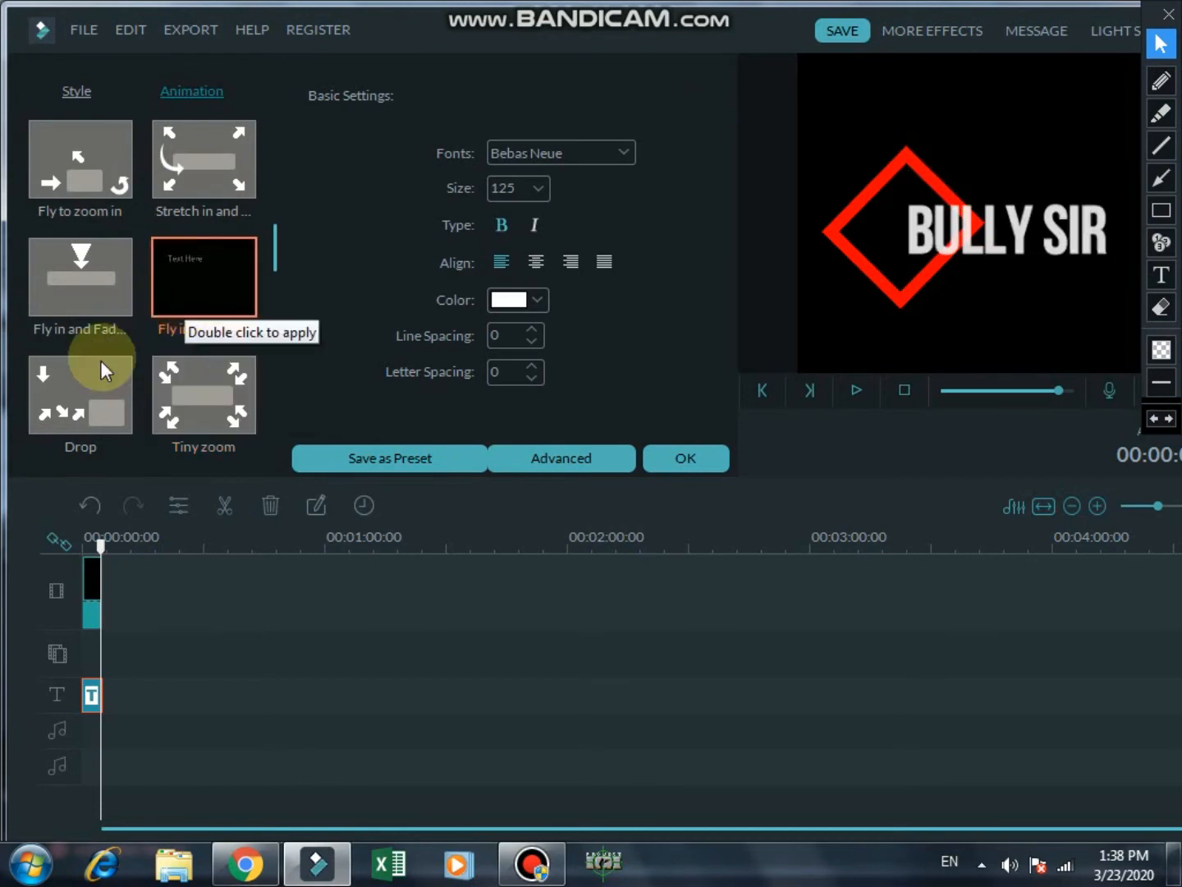
double_click(105, 384)
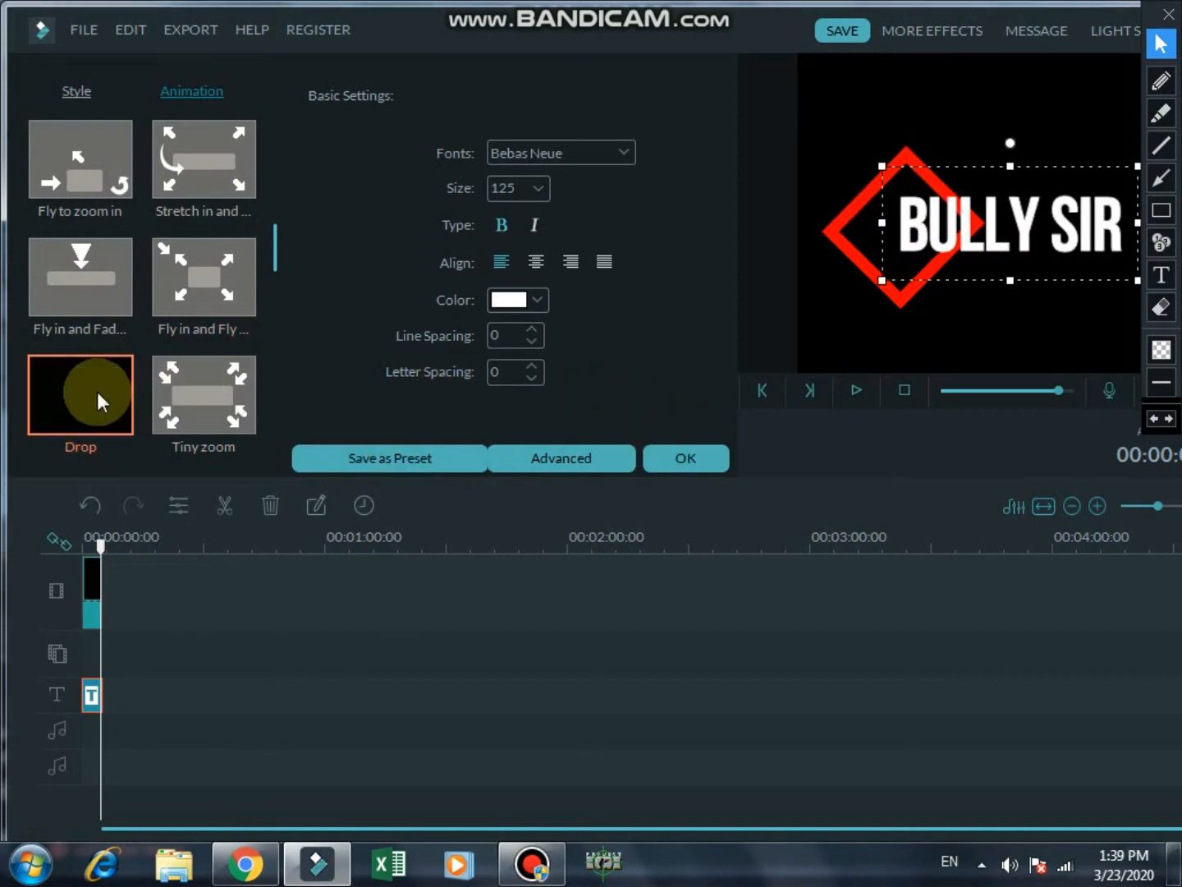
left_click(694, 458)
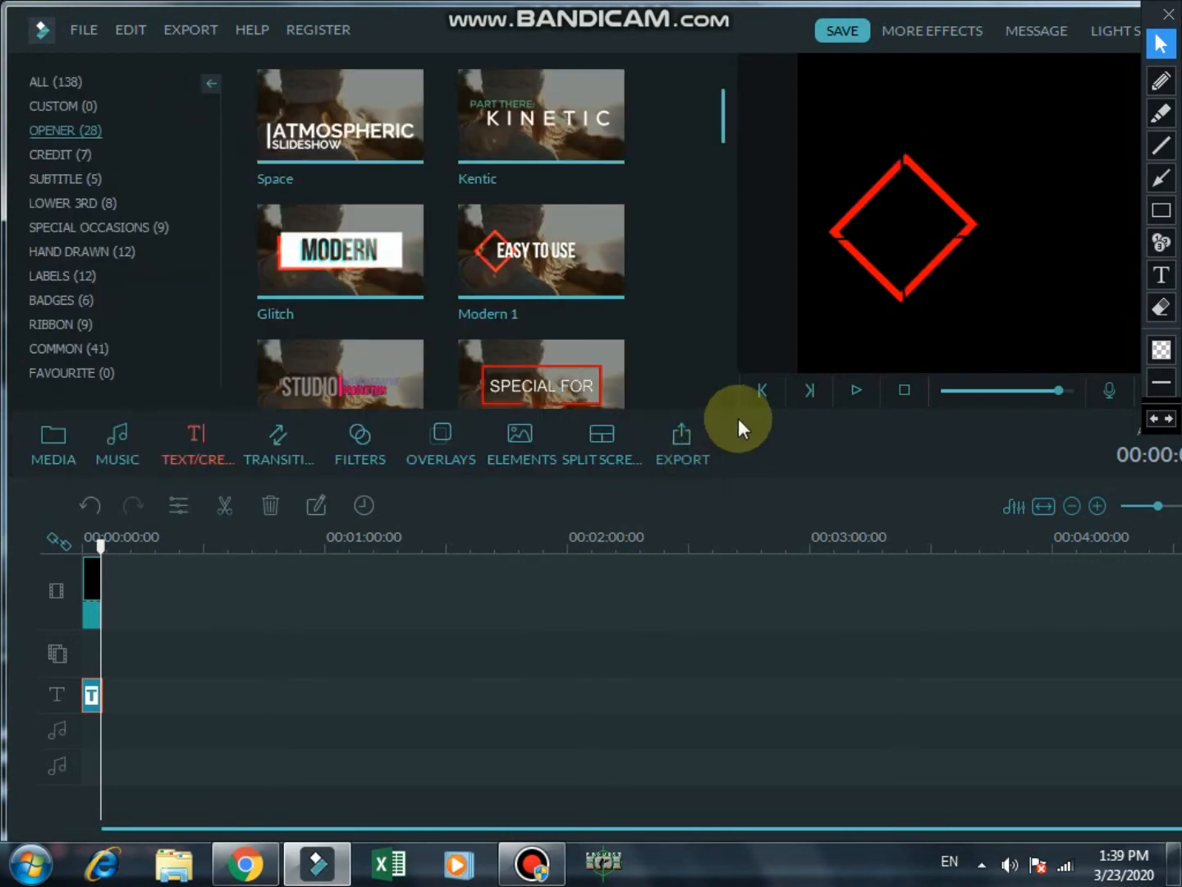
Step: Play back the animated title and return the playhead to the start of the timeline
left_click(858, 386)
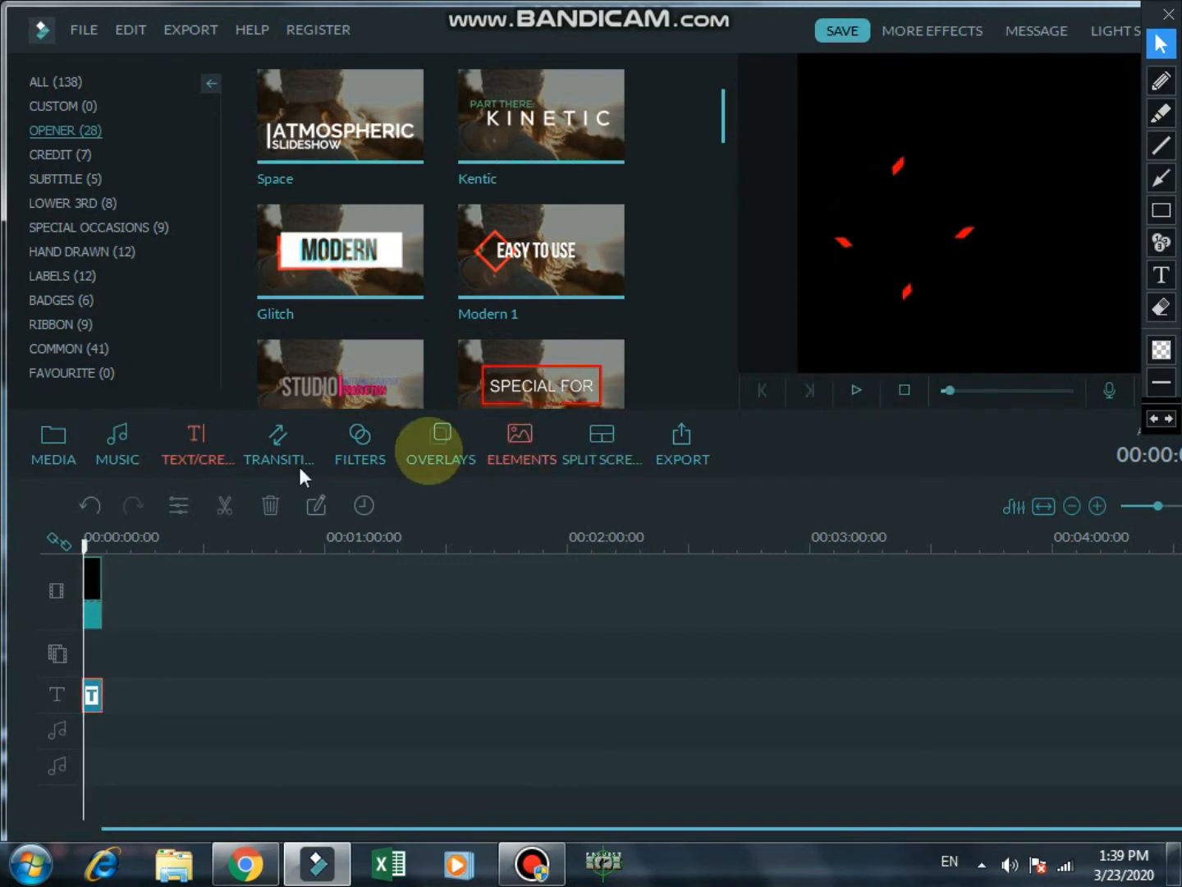
mouse_move(87, 543)
left_mouse_down()
mouse_move(68, 549)
mouse_move(105, 551)
mouse_move(82, 545)
left_mouse_up()
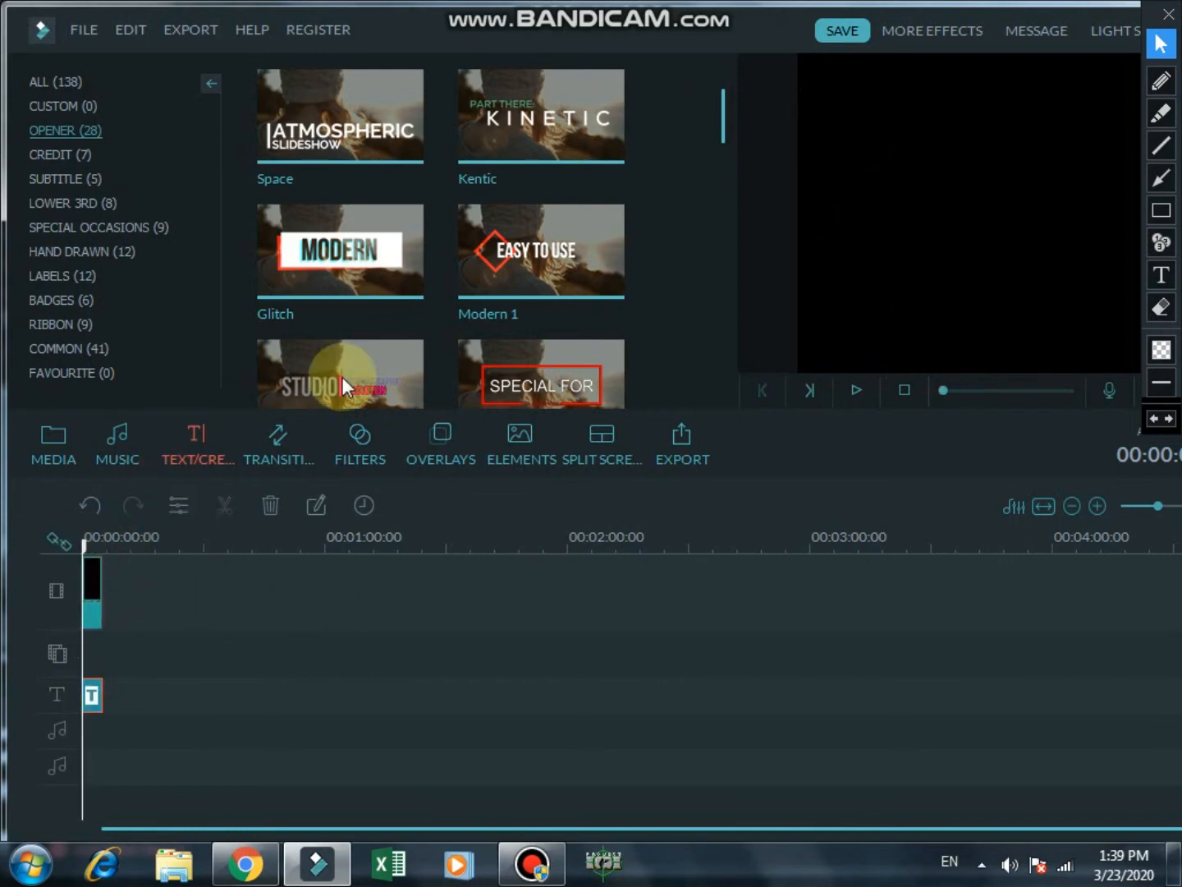
Step: Import the Cloud_Chaser audio file from the youtube free songs folder into the media library
left_click(39, 456)
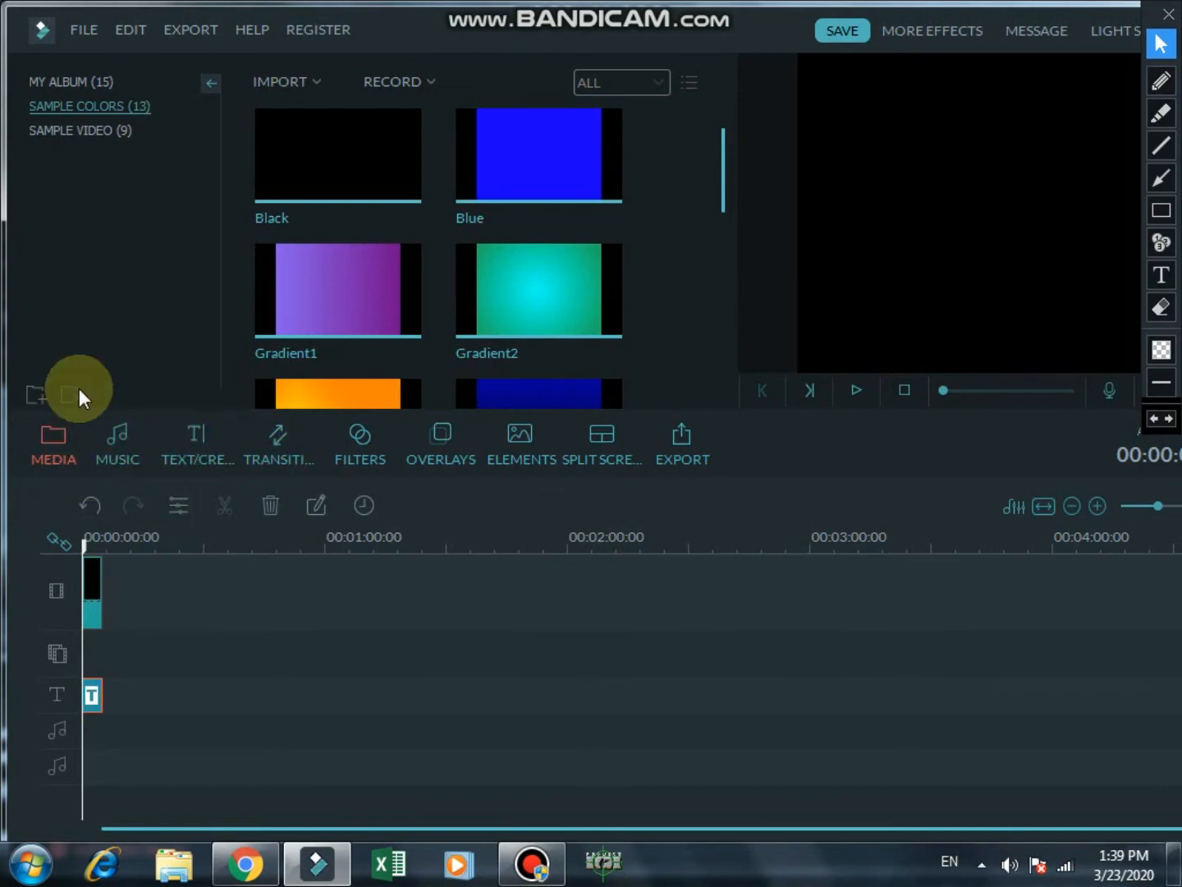
left_click(100, 32)
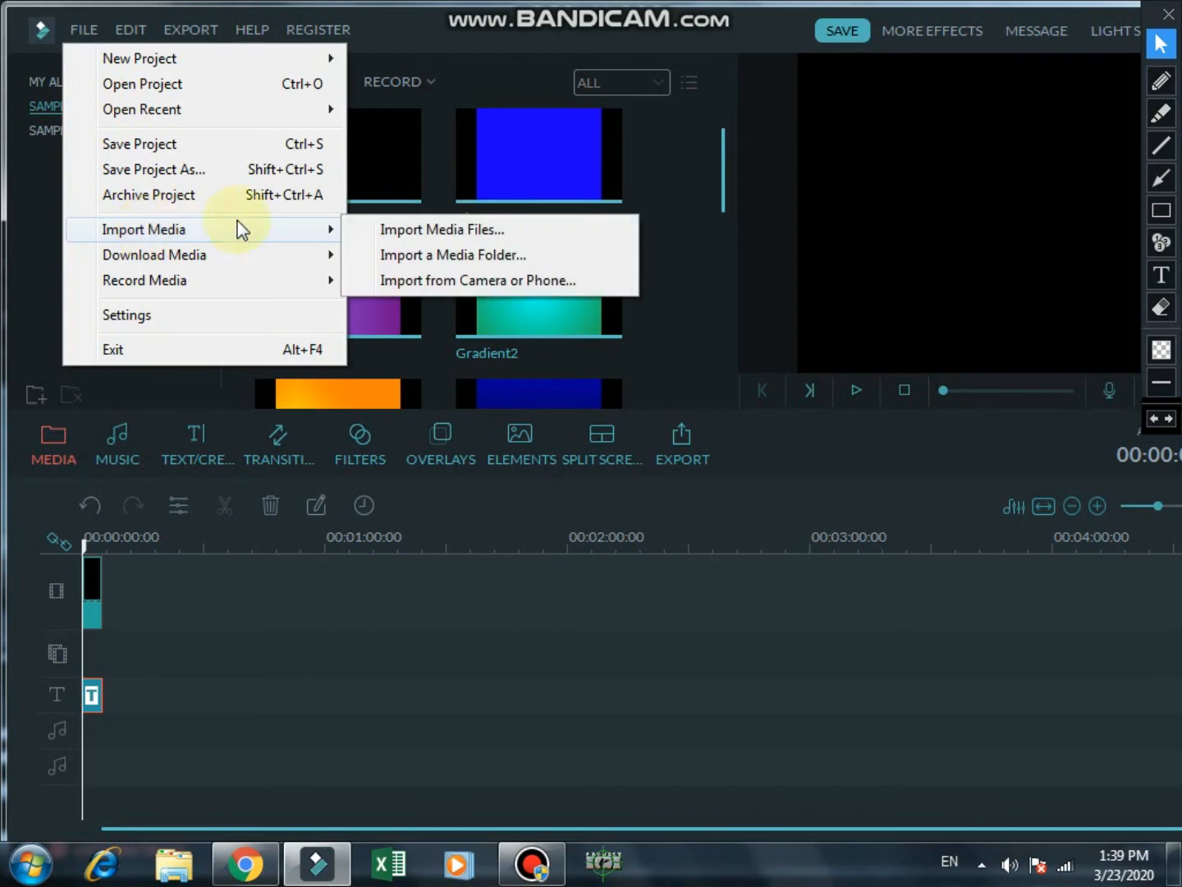
left_click(376, 231)
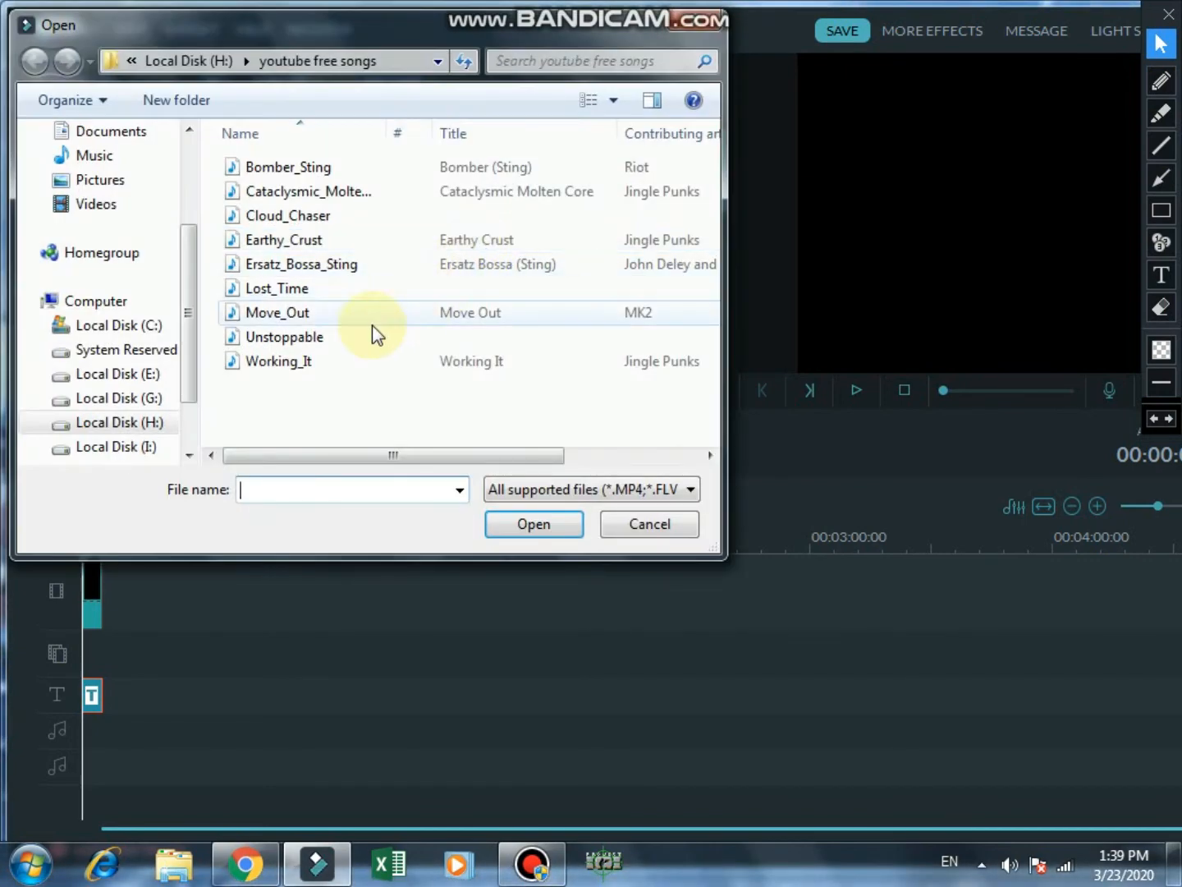
left_click(363, 211)
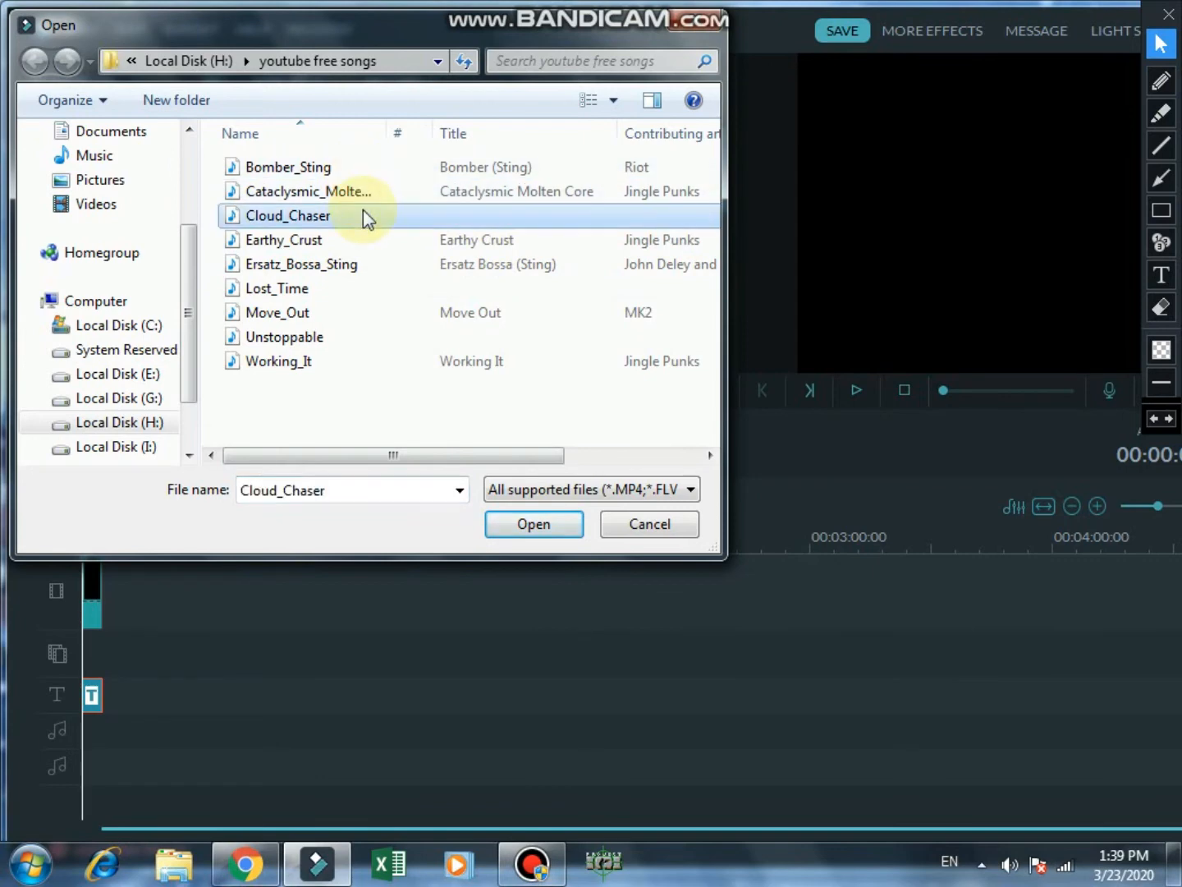
left_click(529, 525)
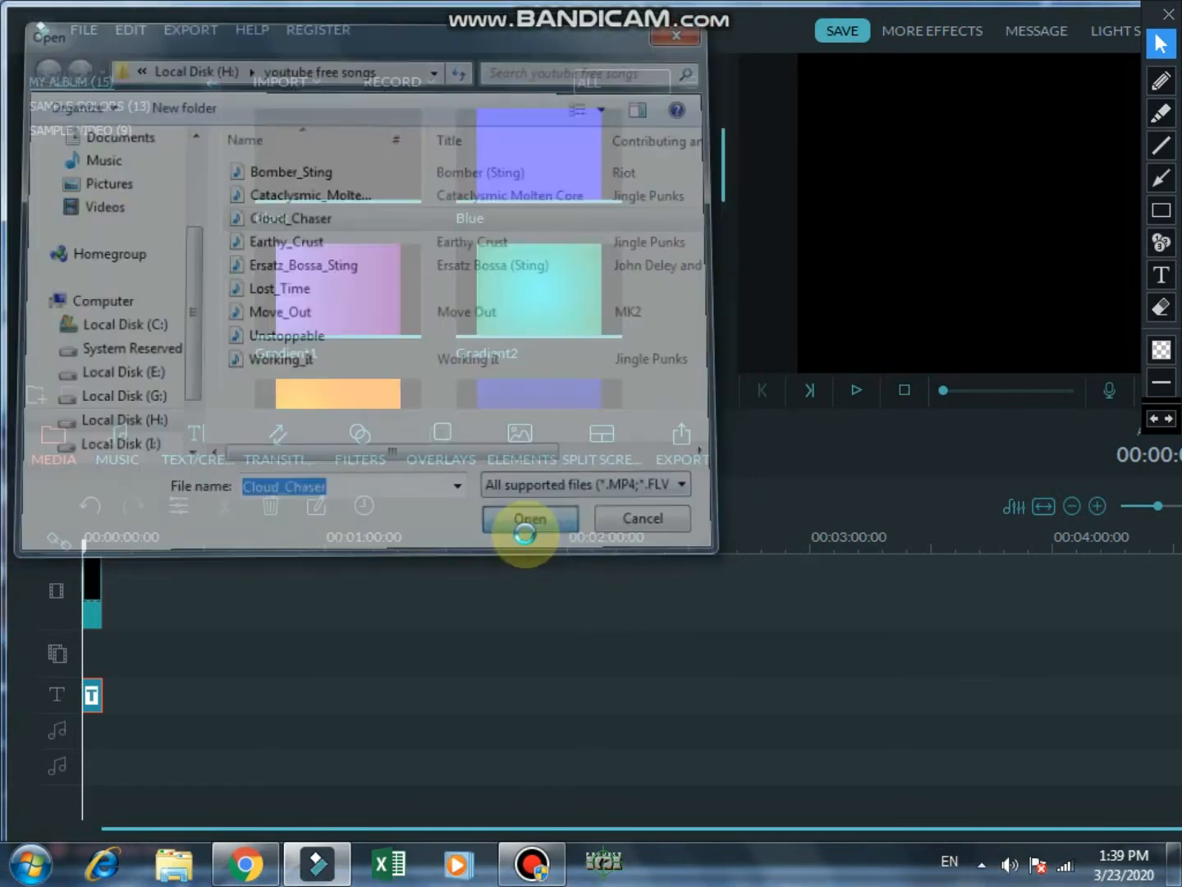
Step: Place Cloud_Chaser on the first audio track, trim its end to match the black clip, and play back the intro
scroll(572, 344, "down", 2)
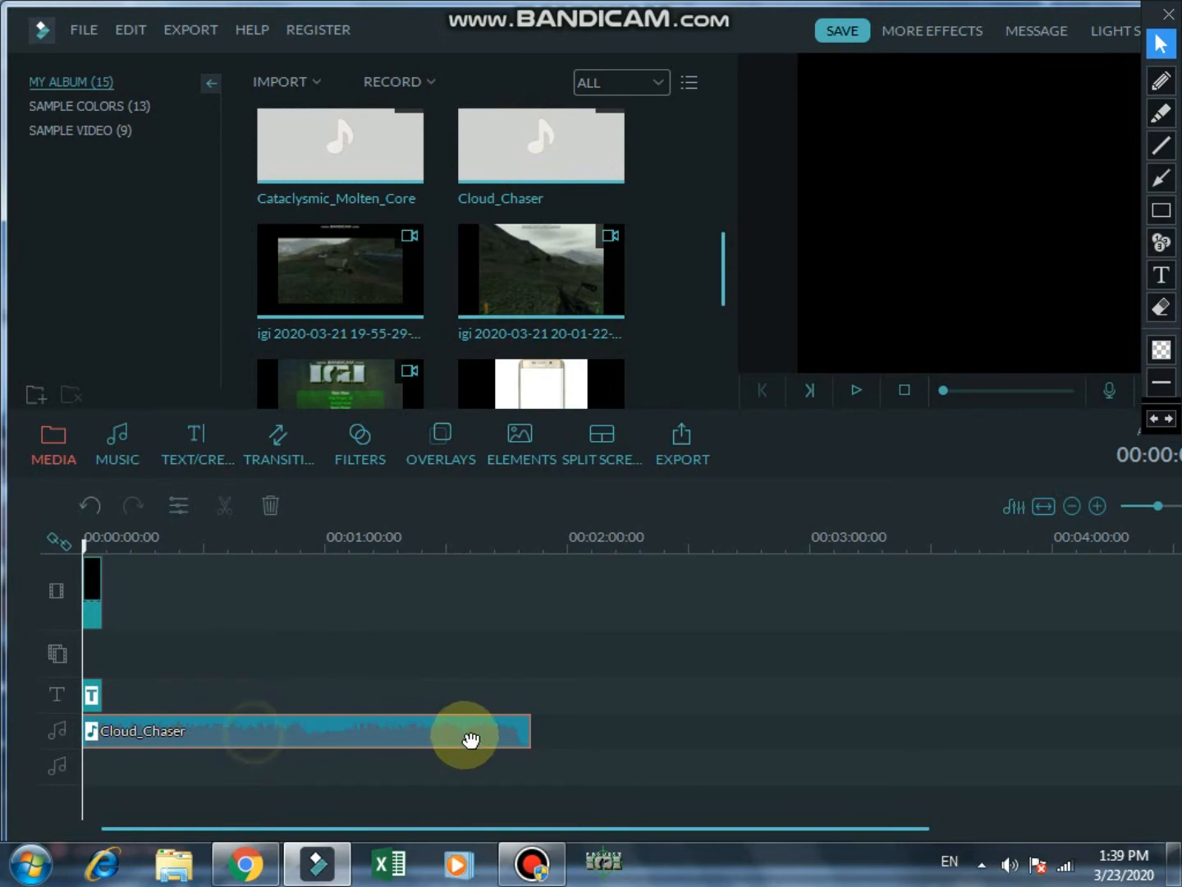
left_click_drag(514, 730, 106, 739)
left_click(89, 555)
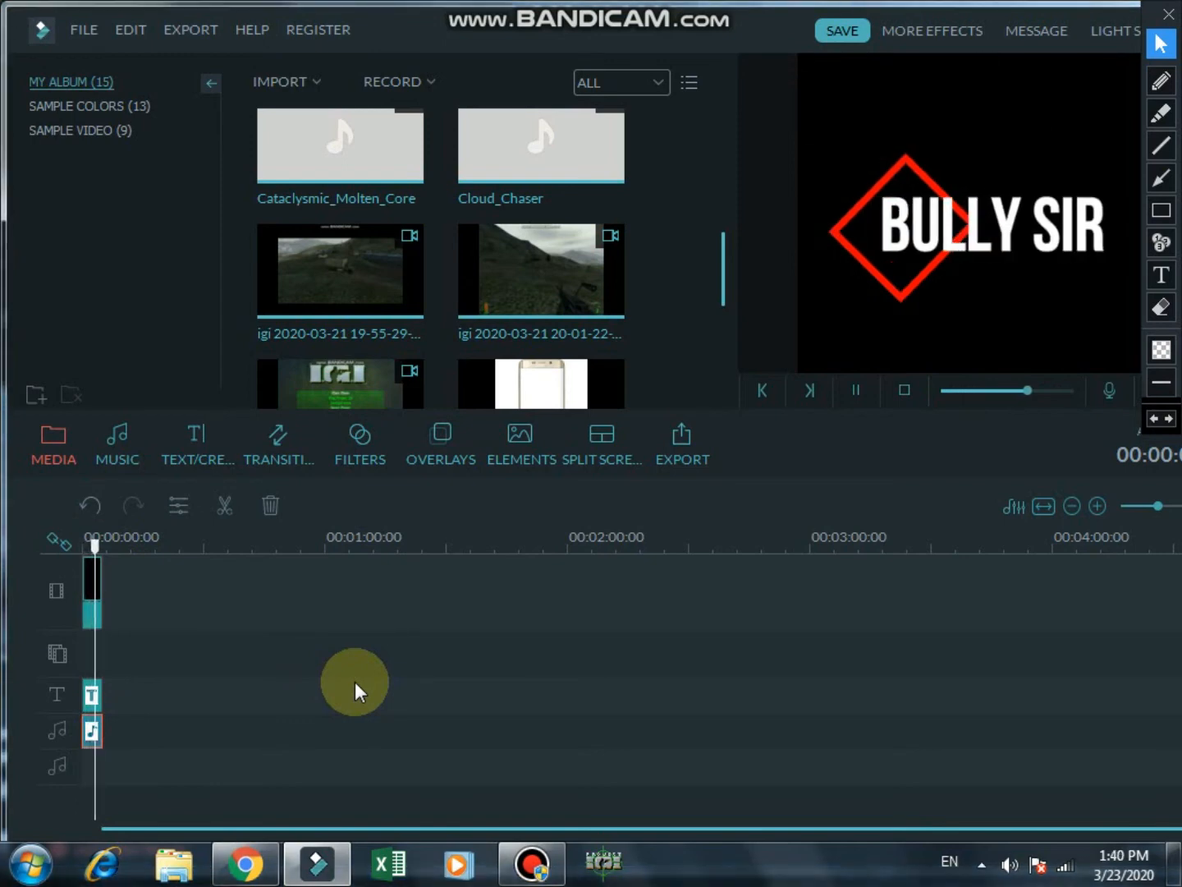
Step: Align the ends of the black clip, title and music on the timeline and return the playhead to the start
left_click(92, 577)
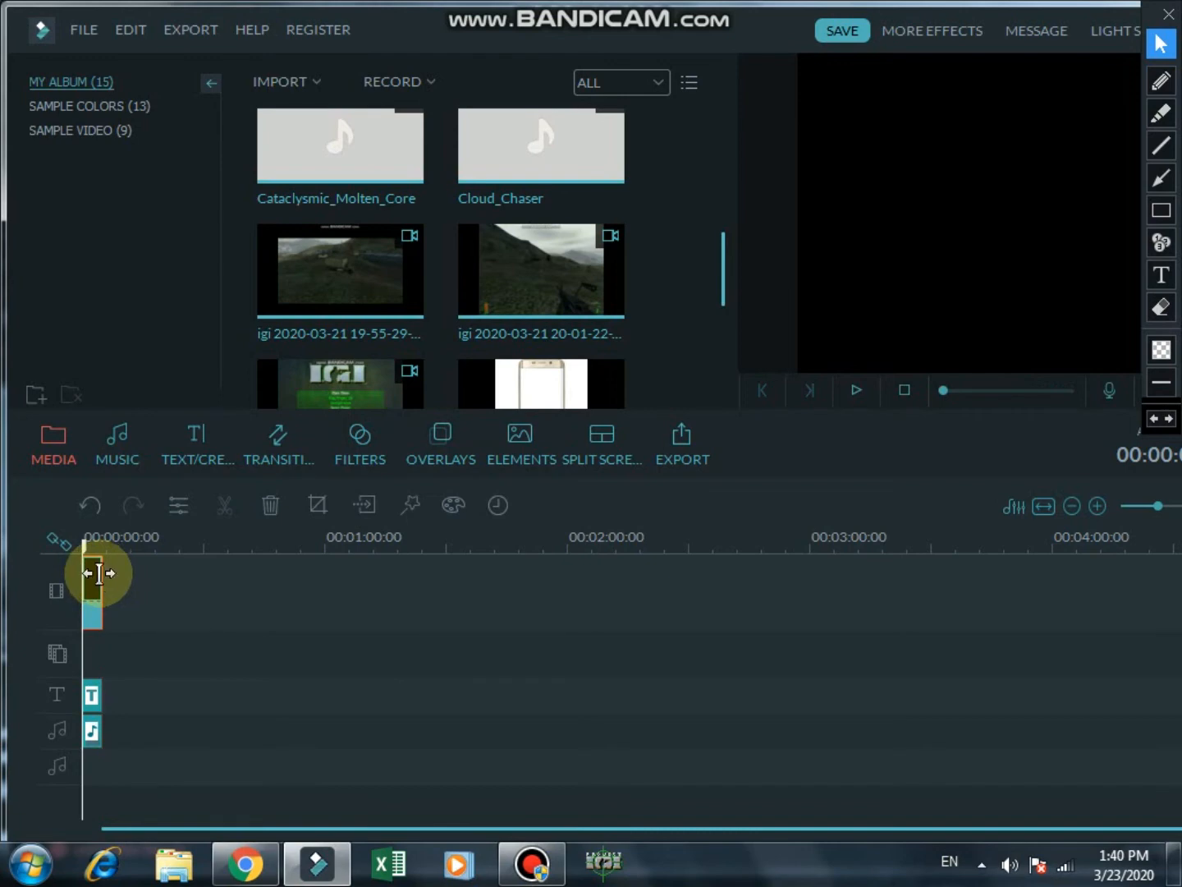
left_click_drag(101, 573, 106, 575)
left_click(94, 692)
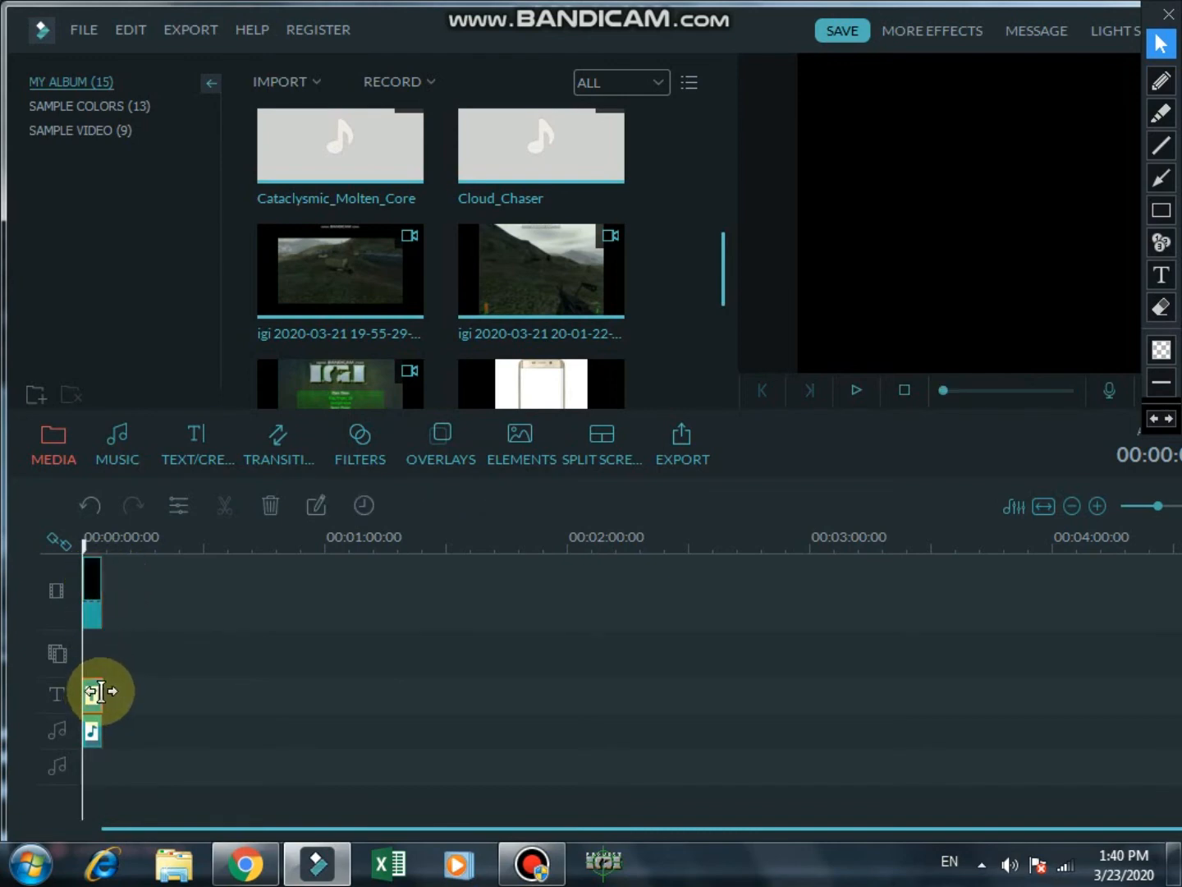
left_click_drag(100, 690, 106, 734)
left_click(98, 724)
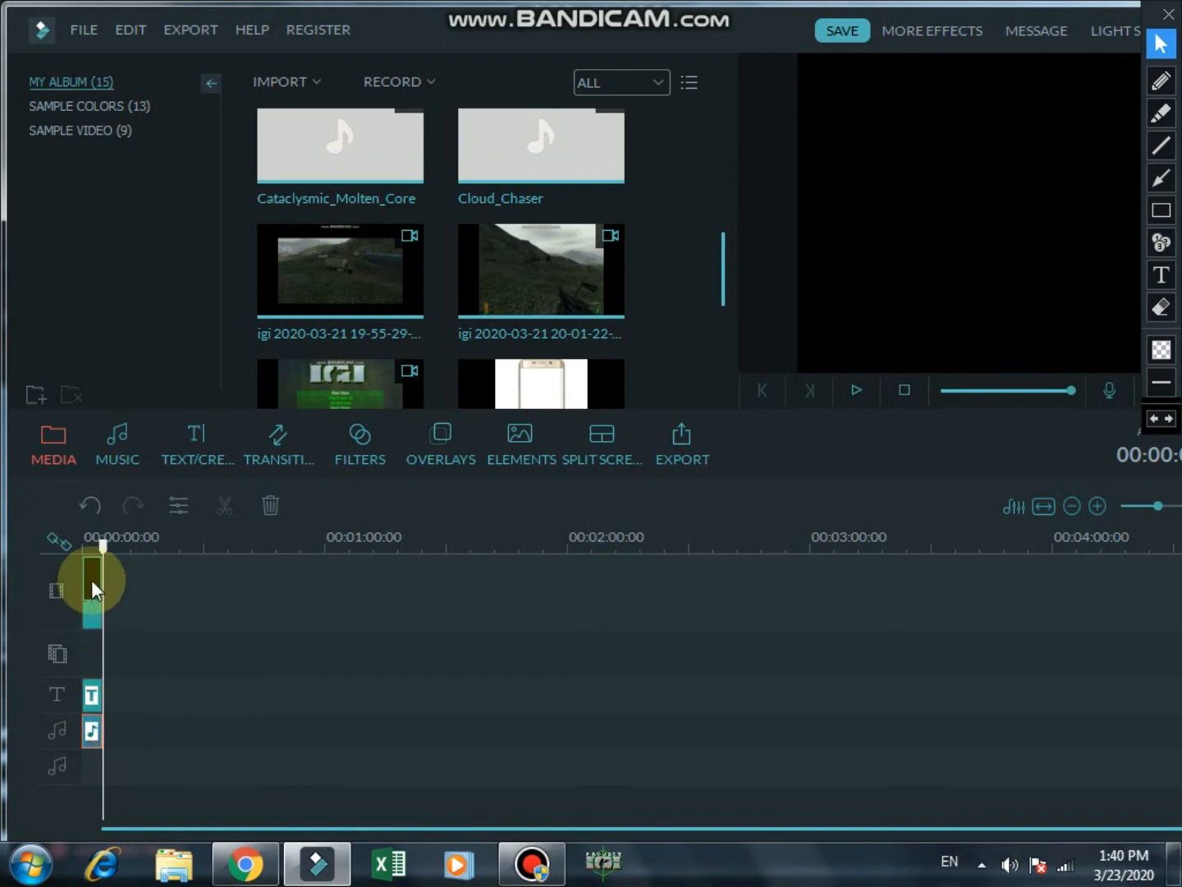
left_click_drag(106, 559, 70, 565)
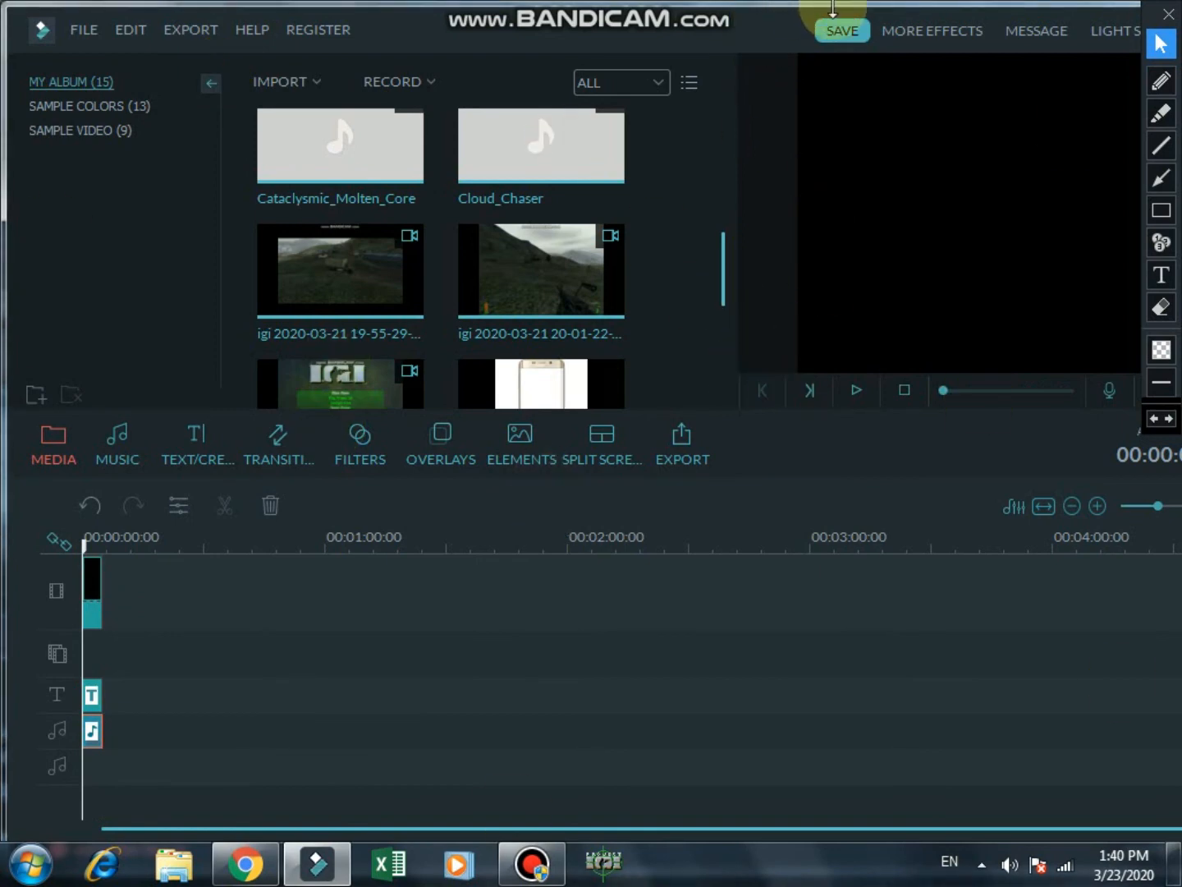
Step: Export the intro to the Desktop as an MP4 video named igi mission5, with Better quality and 1440*1080 resolution
left_click(210, 26)
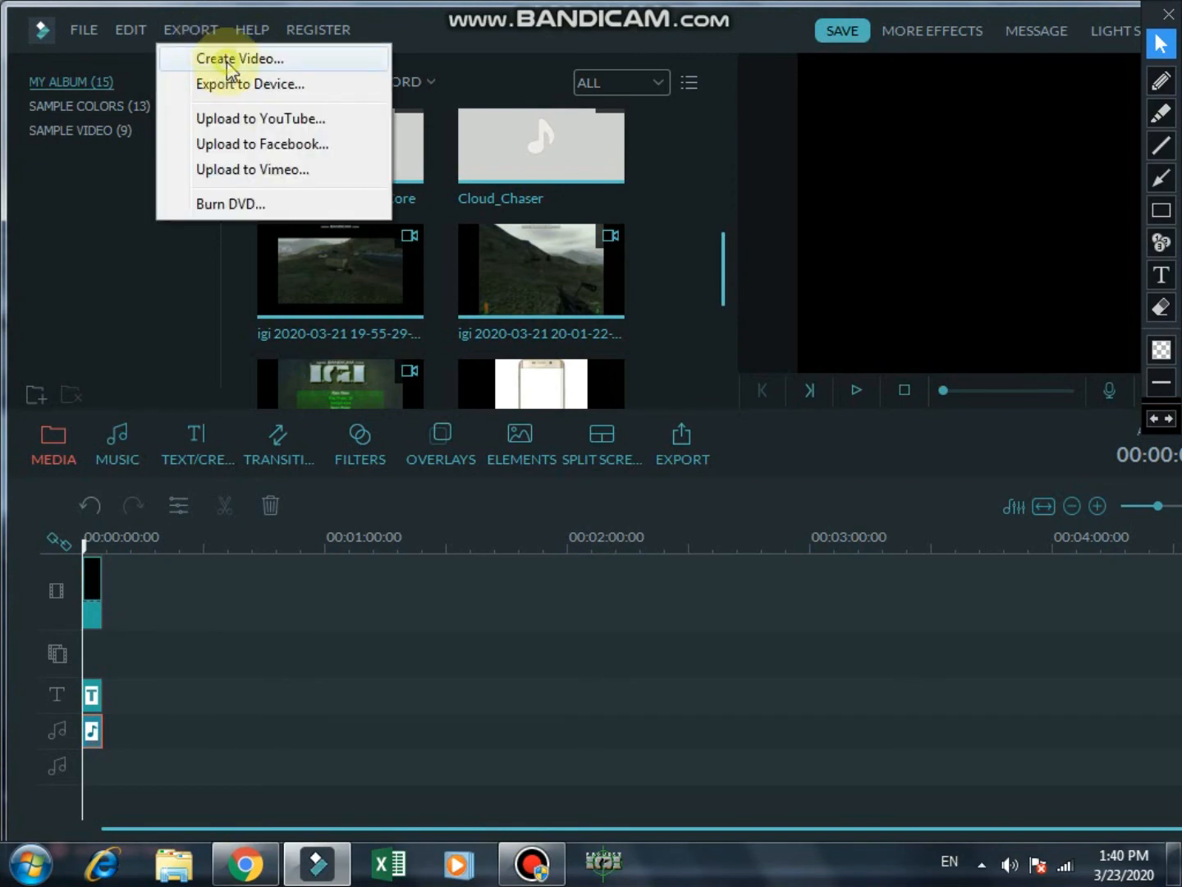
left_click(227, 60)
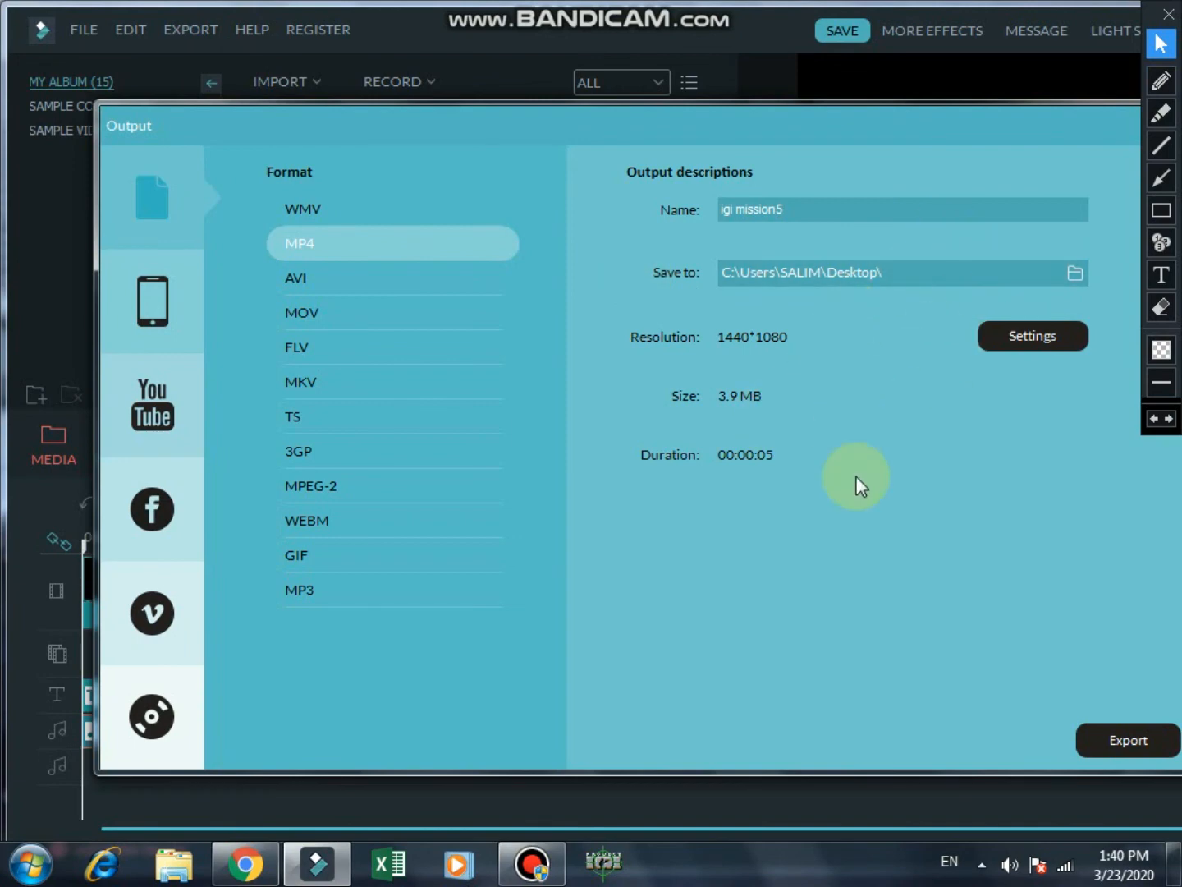
left_click(1033, 339)
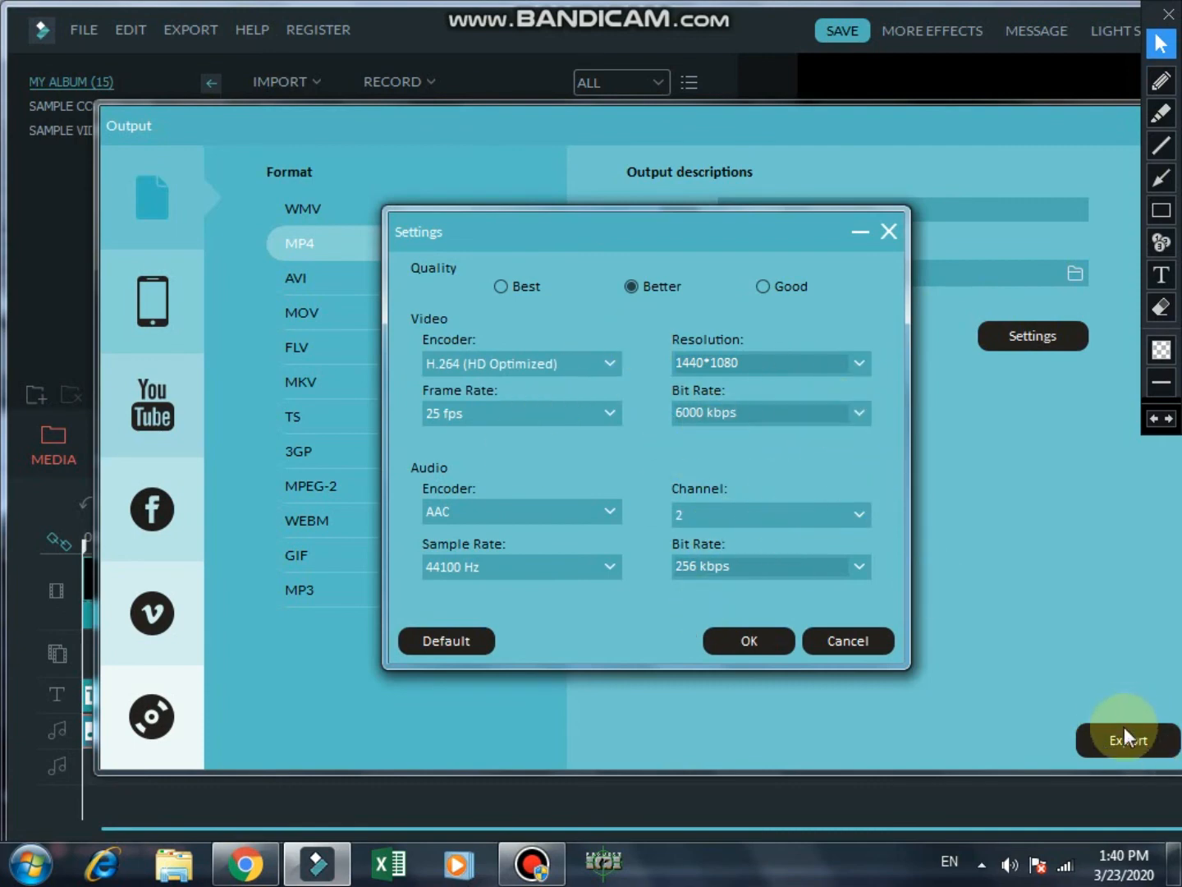
left_click(772, 641)
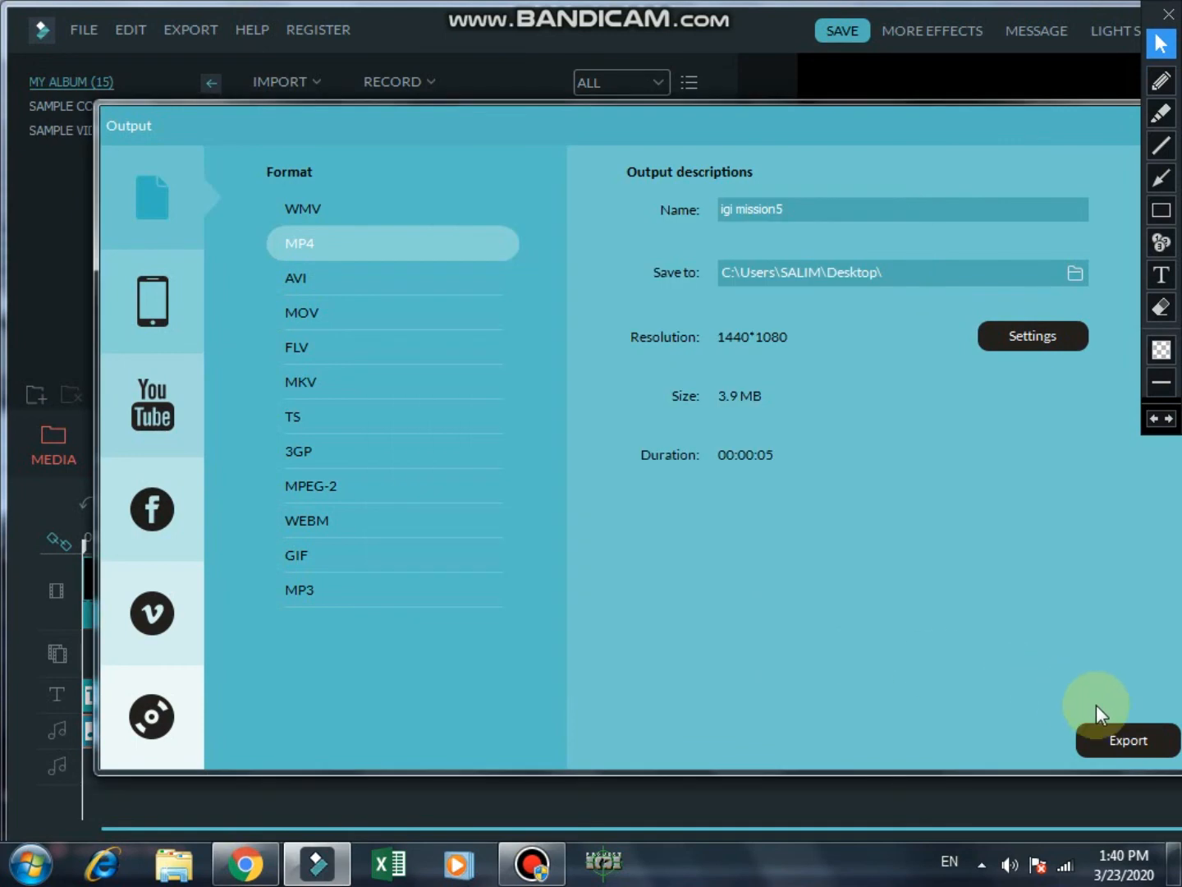
left_click(1130, 741)
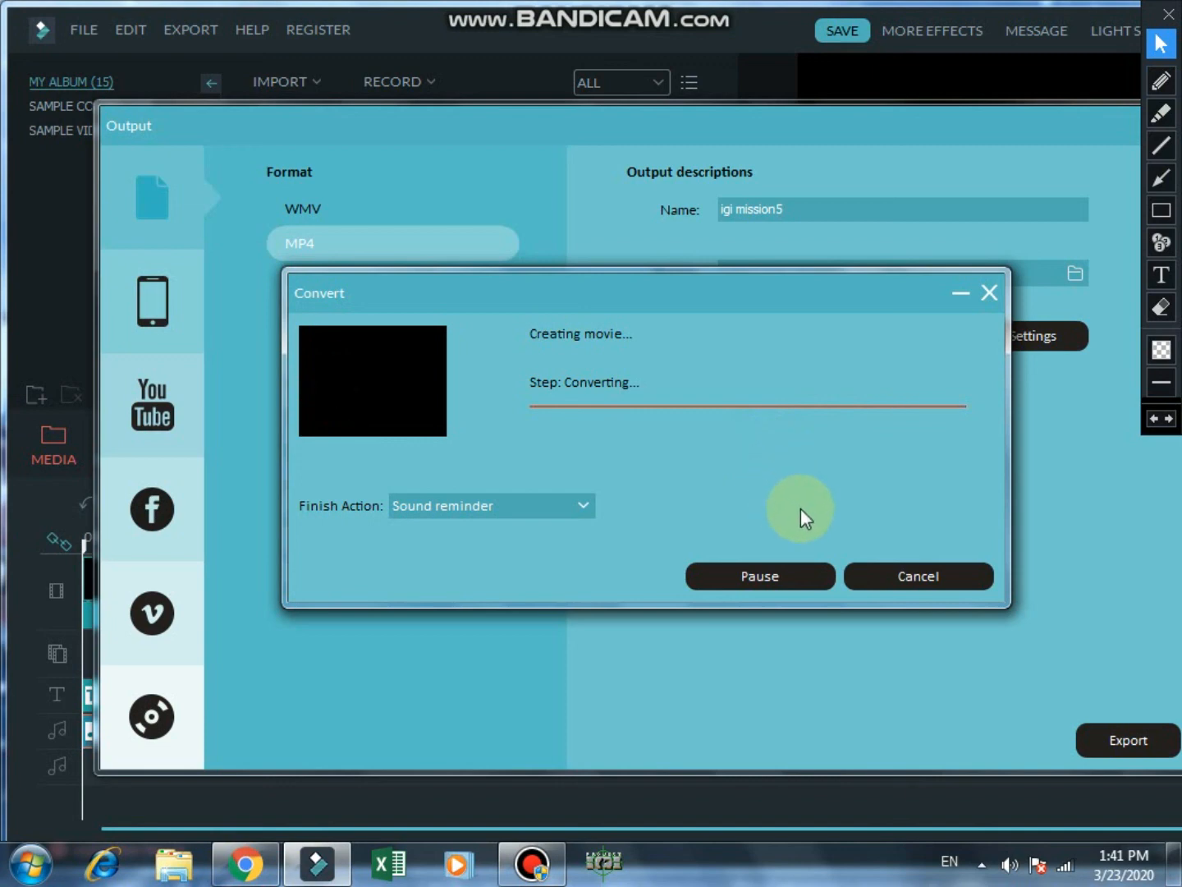
Step: Show the exported igi mission5 file in its Desktop folder and open it in the media player
left_click(801, 579)
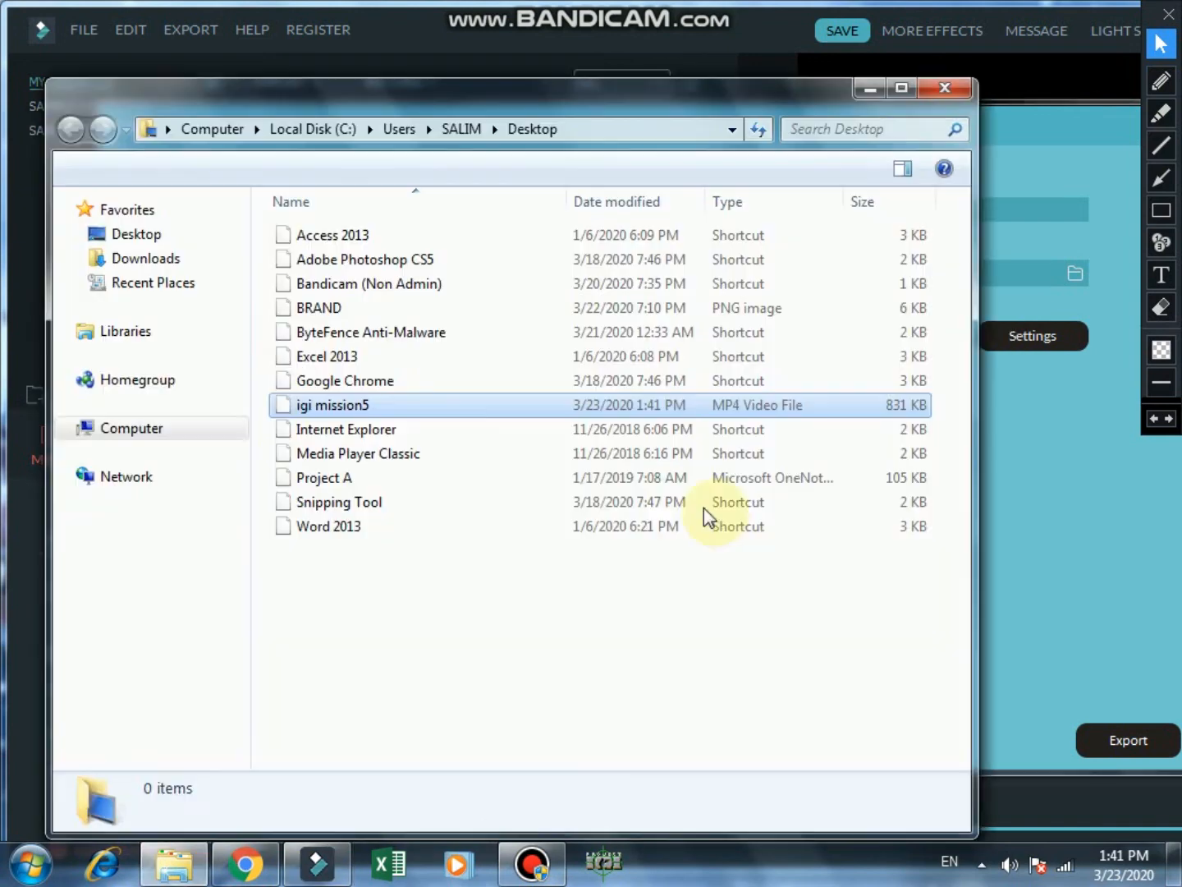
double_click(445, 419)
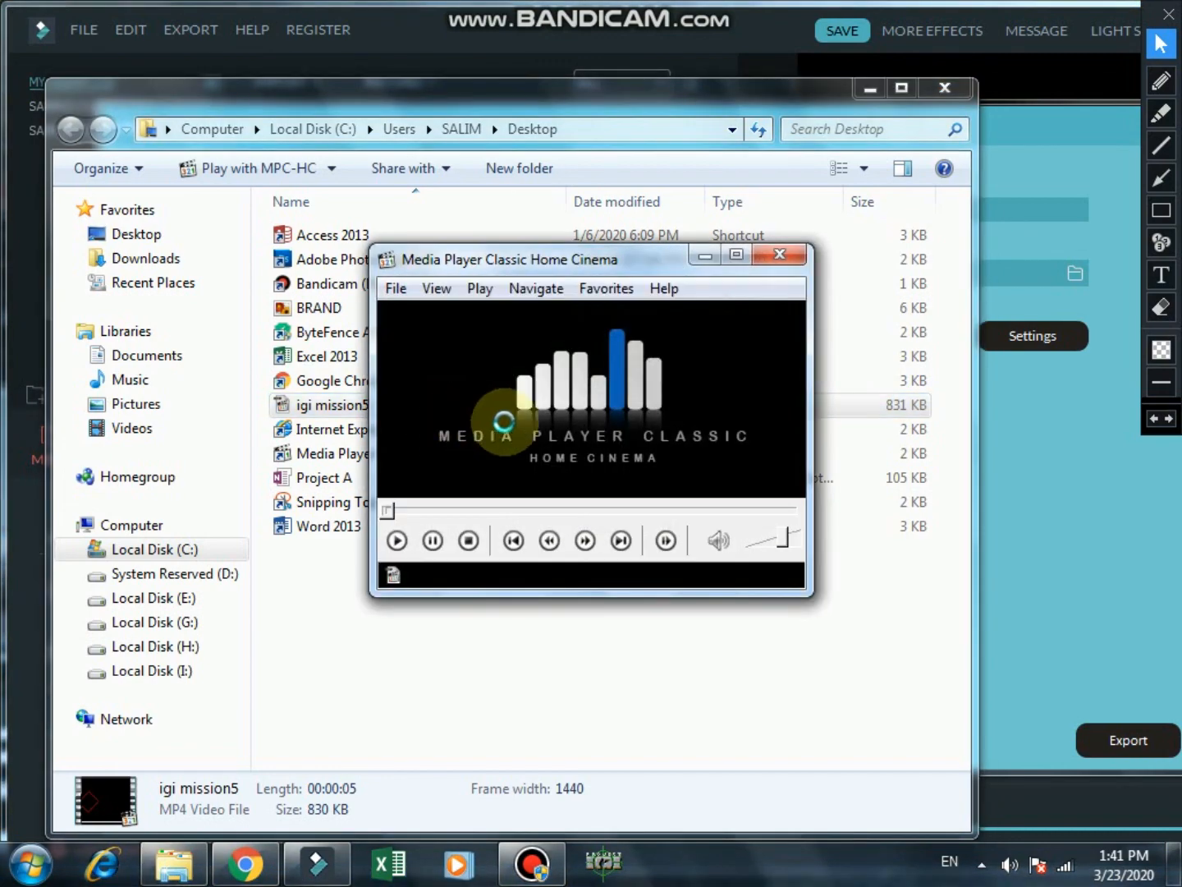